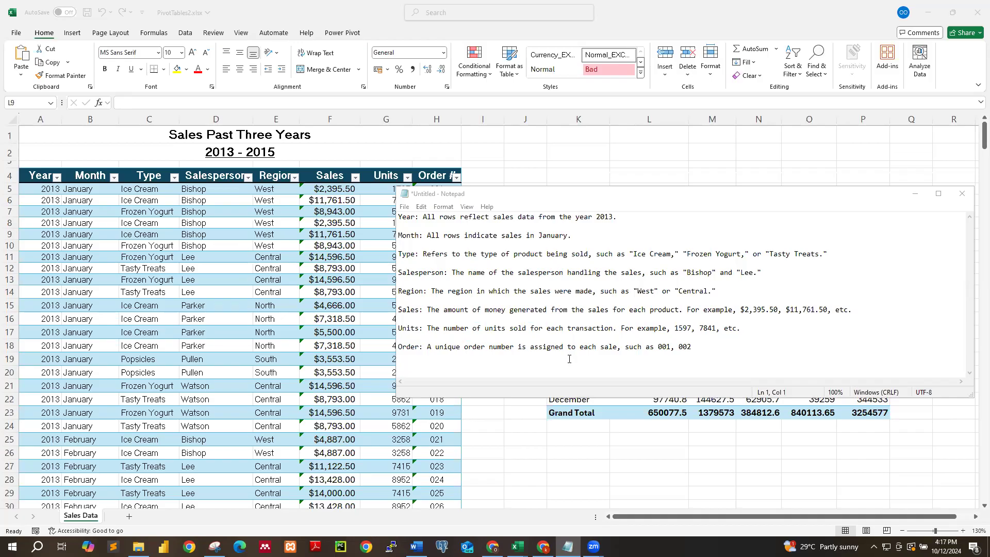
Move the Notepad window with the column notes aside so the Units column of the sales table is uncovered
click(602, 196)
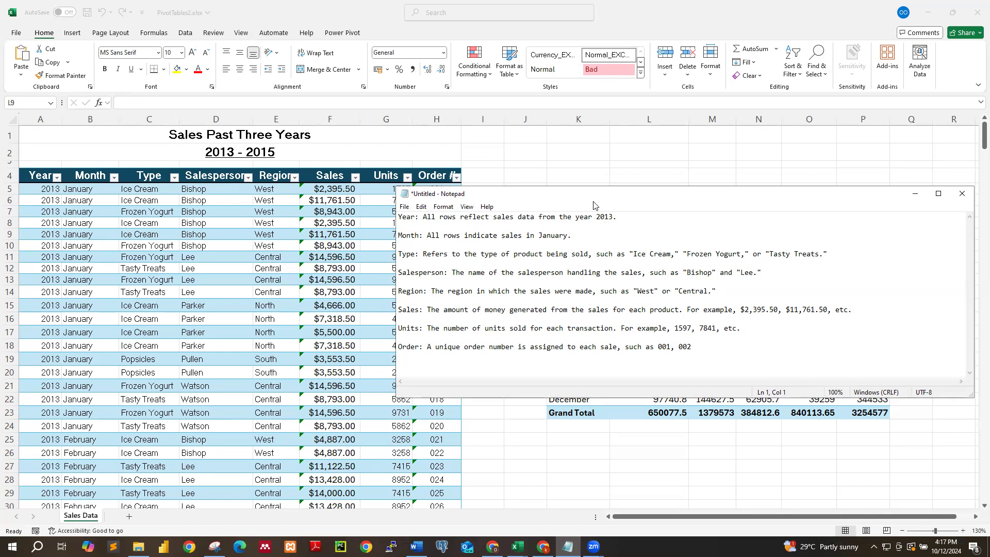
drag(593, 205, 615, 182)
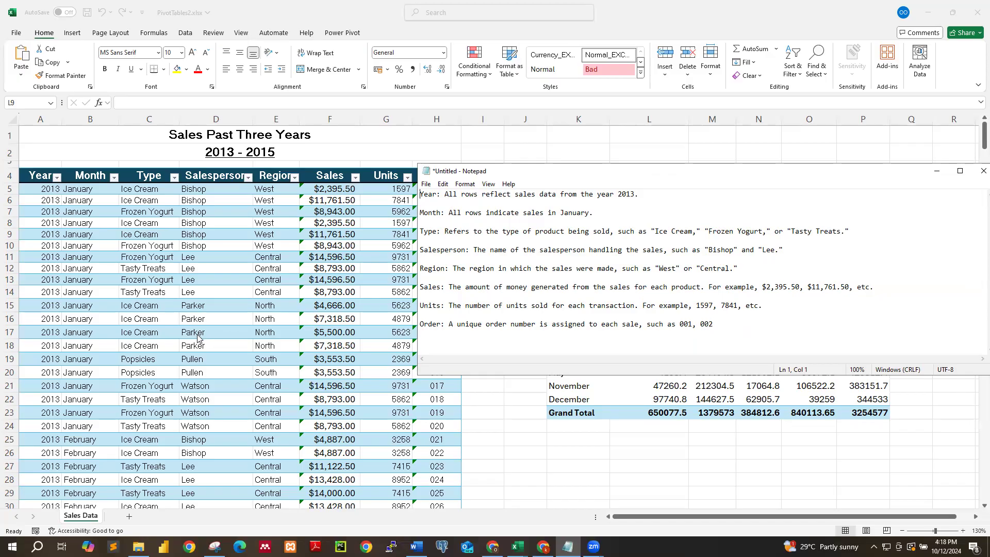
key(alt+Tab)
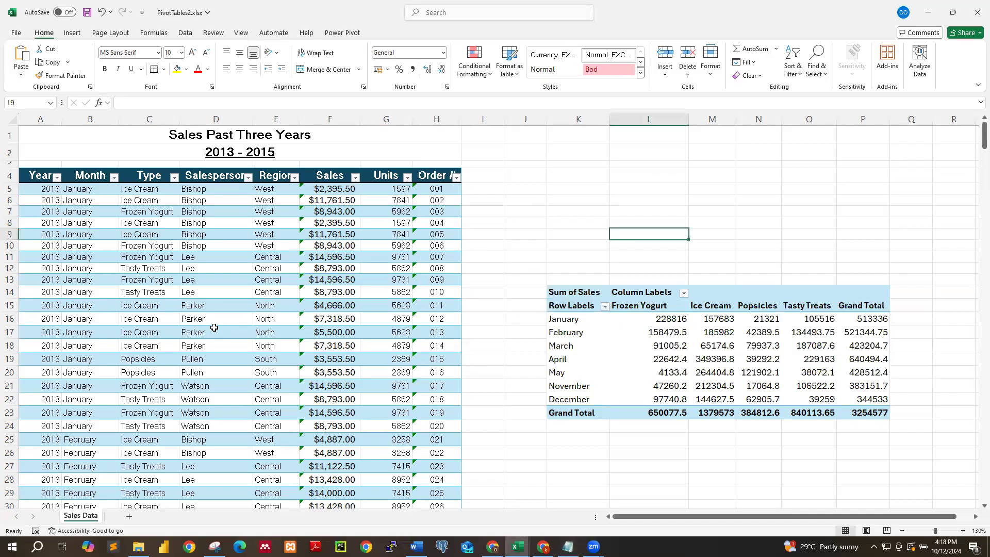
key(alt+Tab)
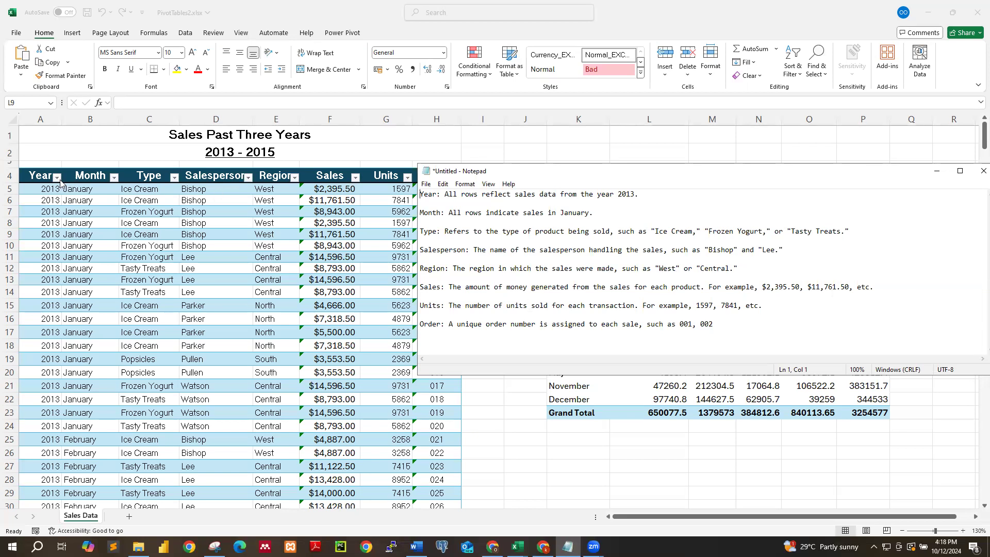
Reword the Year note to read "It reflect sales data from the year 2013 to 2015."
click(470, 200)
scroll(344, 328, down, 1)
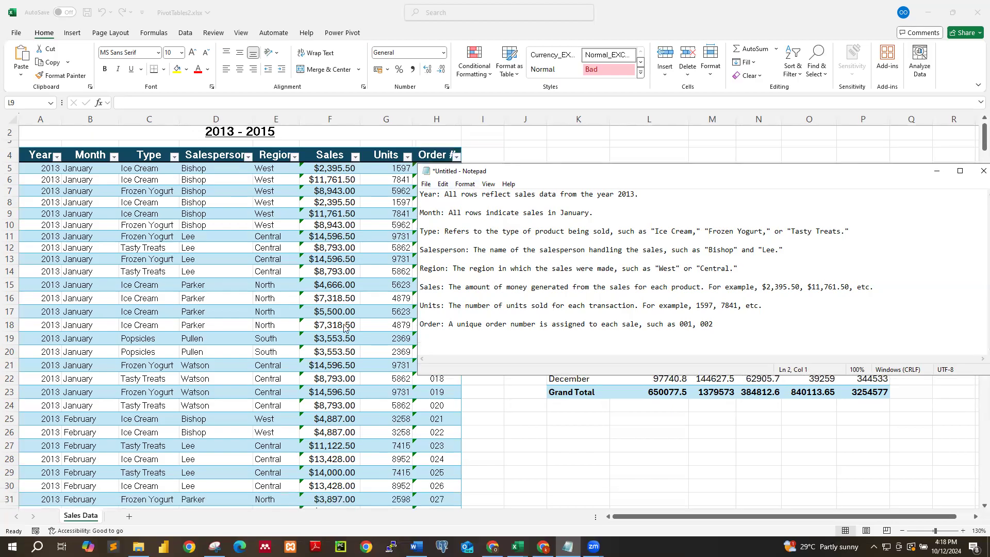
scroll(345, 328, down, 17)
scroll(345, 330, up, 18)
click(480, 194)
key(BackSpace)
key(BackSpace)
key(BackSpace)
key(BackSpace)
key(BackSpace)
key(BackSpace)
key(BackSpace)
key(BackSpace)
text(It)
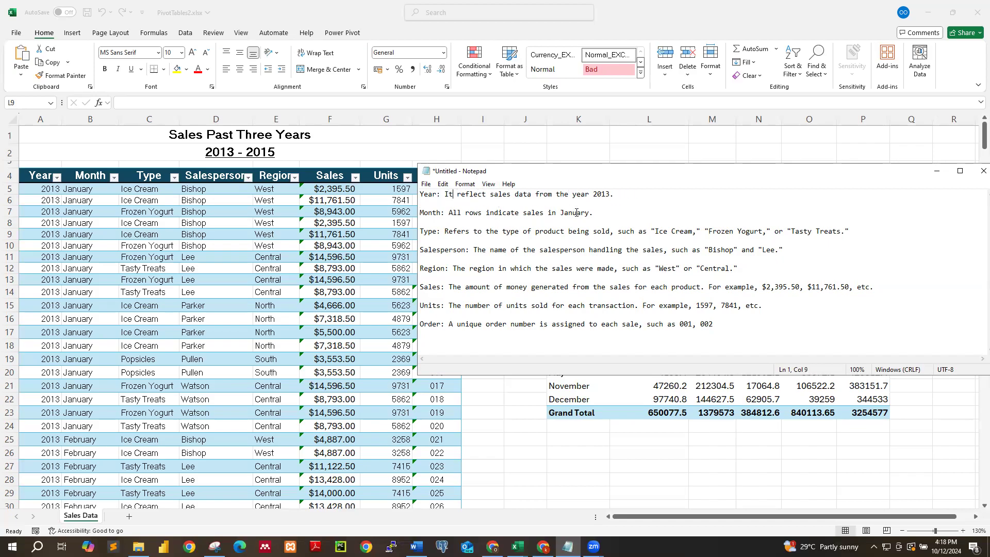
click(612, 193)
text(to 2015)
Replace "All rows indicate" in the Month note with "It indicates"
key(BackSpace)
key(BackSpace)
key(BackSpace)
key(BackSpace)
key(BackSpace)
key(BackSpace)
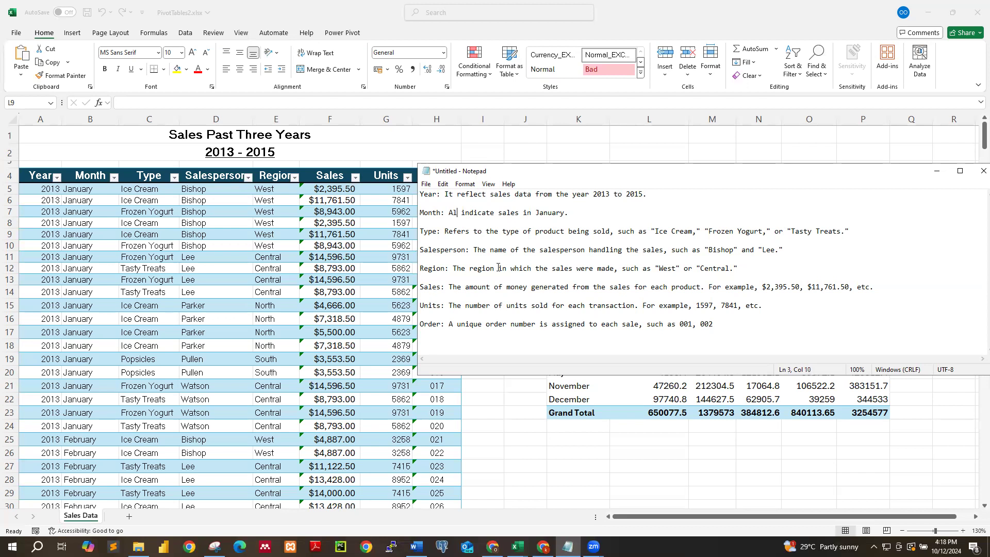
key(BackSpace)
key(BackSpace)
text(It)
text(s)
Check the months in the sales table and delete "in January." from the end of the Month note
scroll(247, 402, down, 10)
scroll(246, 402, up, 9)
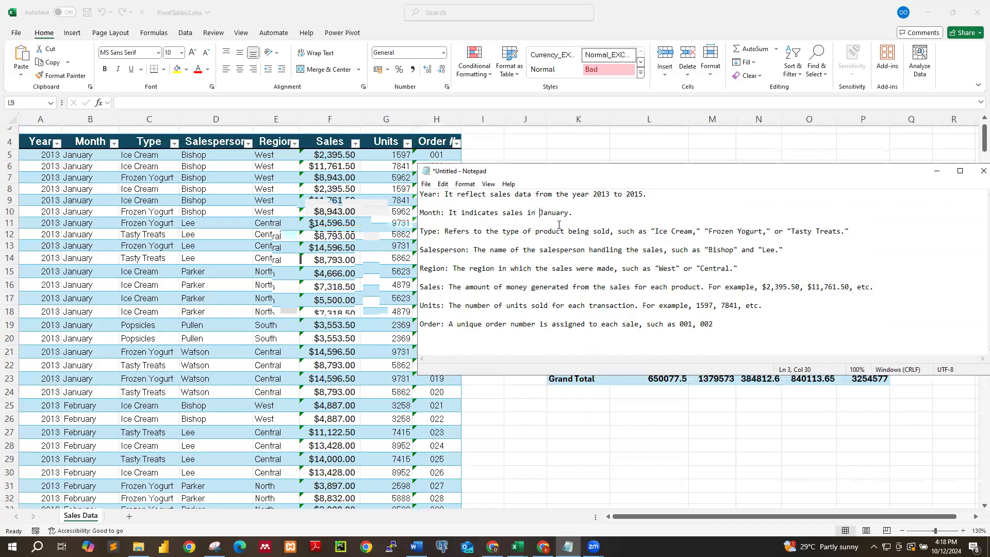
click(572, 211)
key(BackSpace)
key(BackSpace)
key(BackSpace)
key(BackSpace)
key(BackSpace)
key(BackSpace)
key(BackSpace)
key(BackSpace)
key(BackSpace)
key(BackSpace)
key(BackSpace)
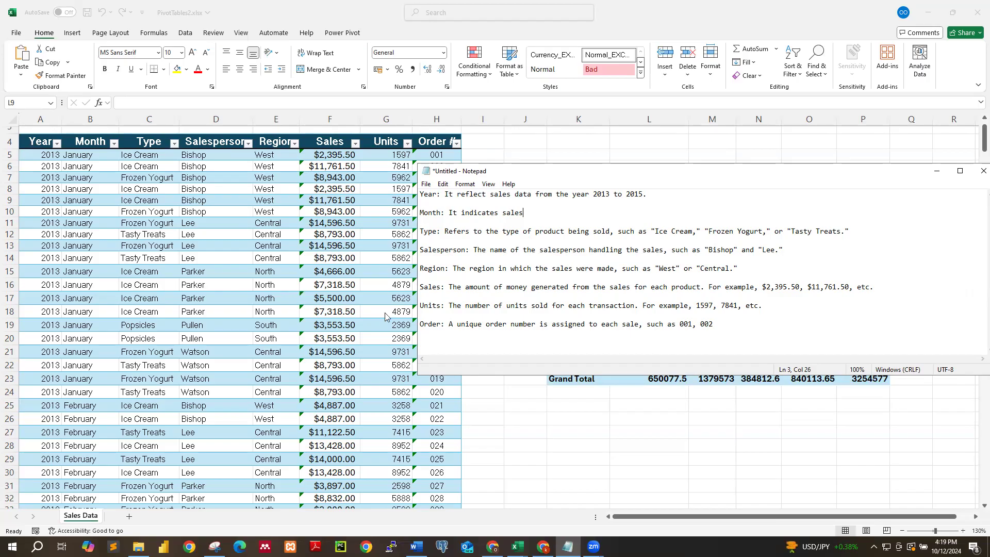
Move the Notepad window lower so the Order # column and upper rows of the sales table are uncovered
click(447, 272)
click(444, 287)
drag(597, 183, 639, 266)
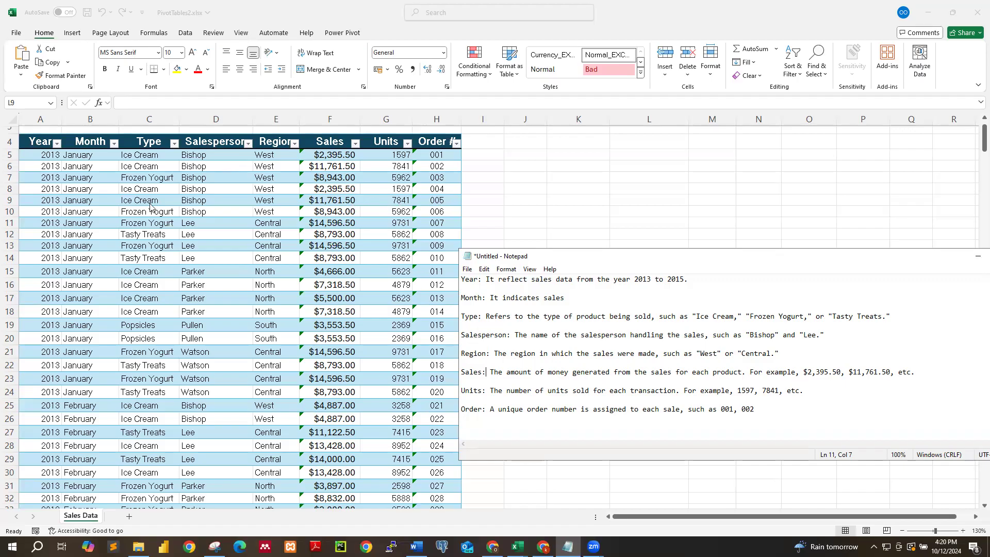
Switch to Excel and inspect the Units and Sales cells in rows 6 and 9 of the sales table
key(alt+Tab)
click(397, 201)
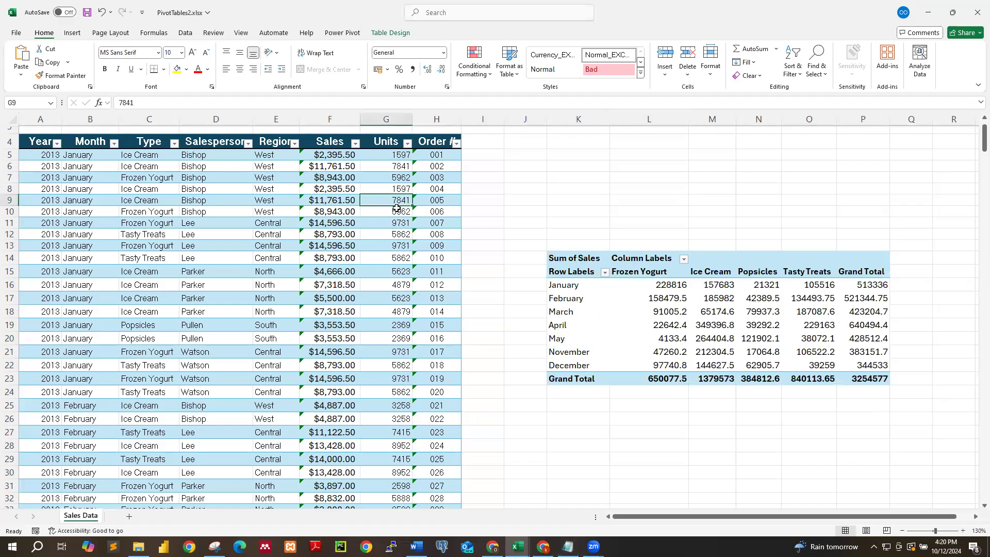
click(396, 168)
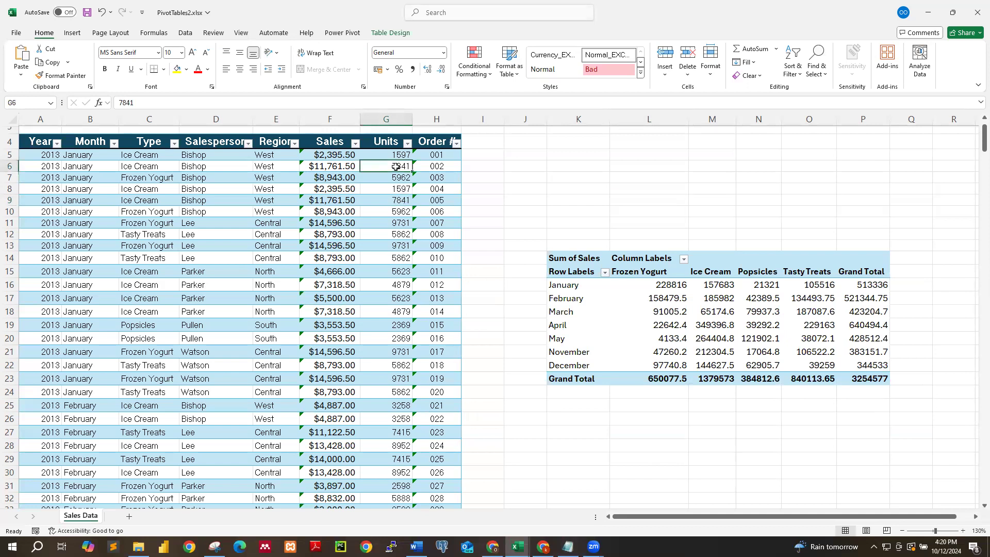
click(336, 167)
click(332, 200)
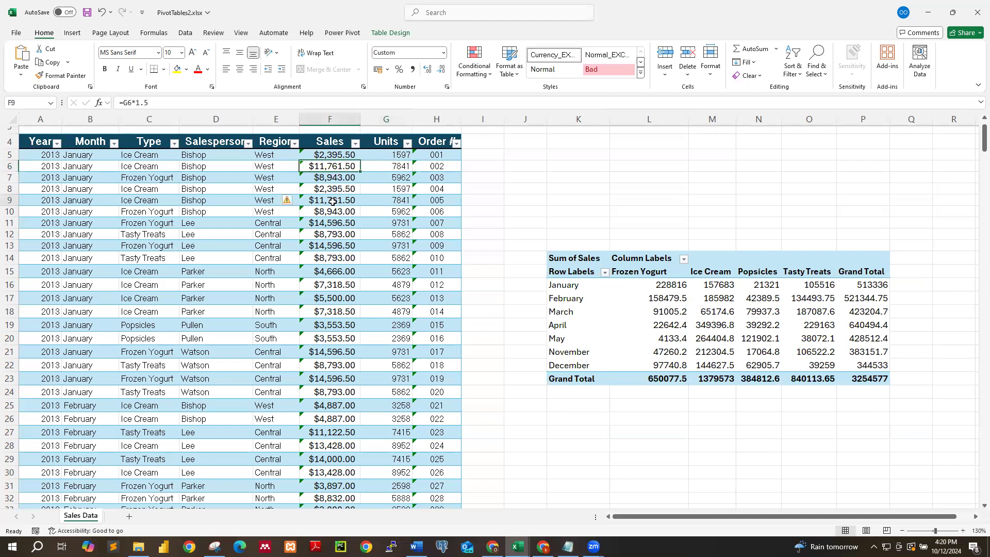
click(483, 198)
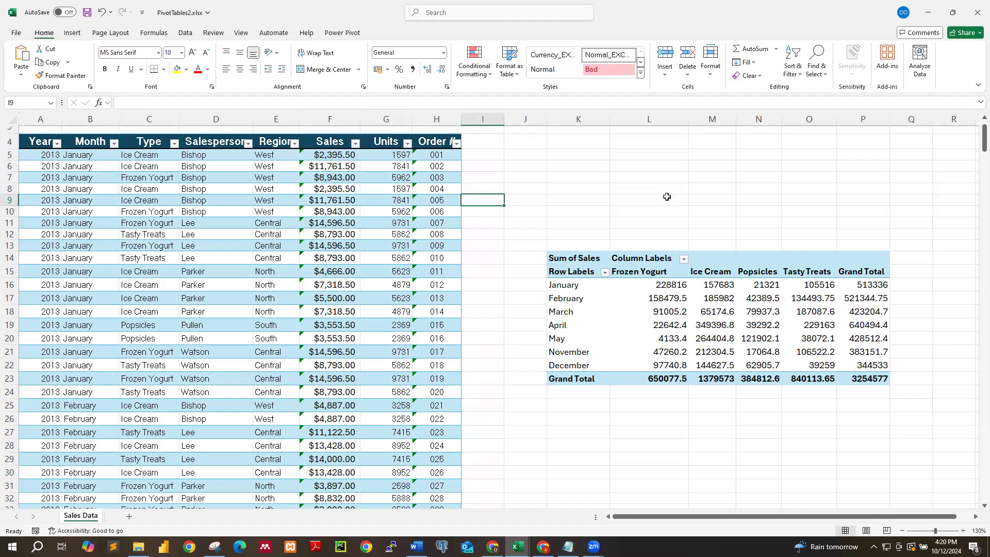
Review the summary calculation types offered in the value field settings of the pivot table's Sum of Sales, leaving them unchanged
click(721, 265)
click(653, 301)
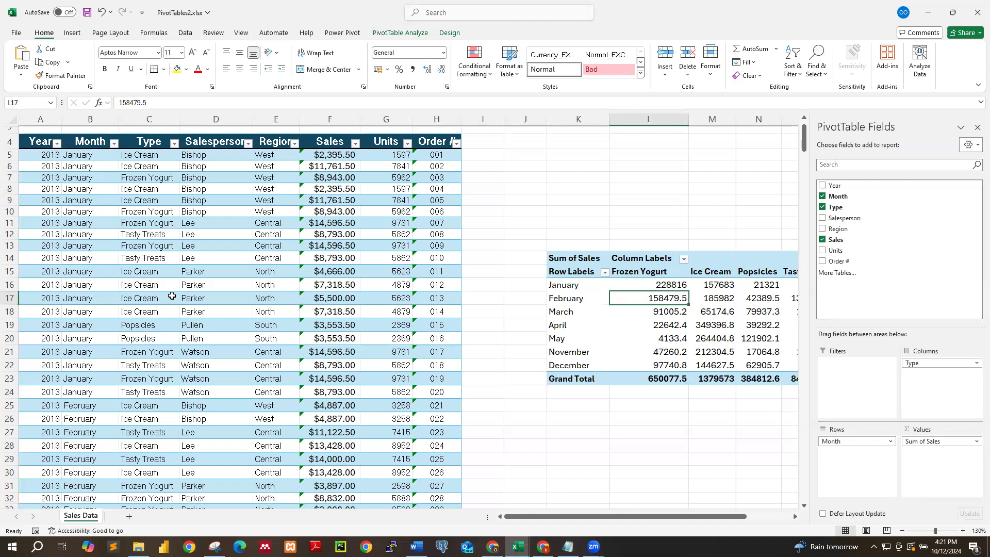
drag(593, 521, 796, 274)
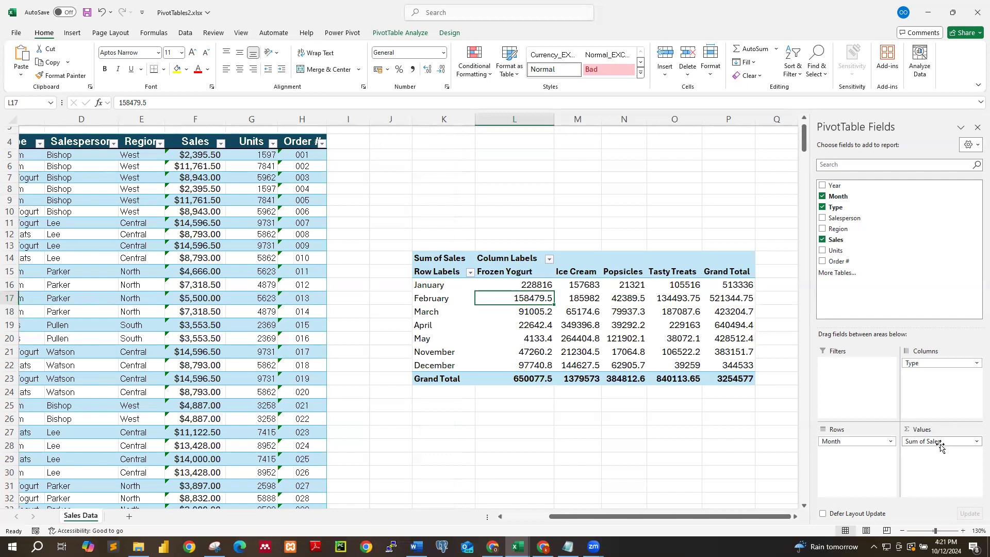
click(976, 442)
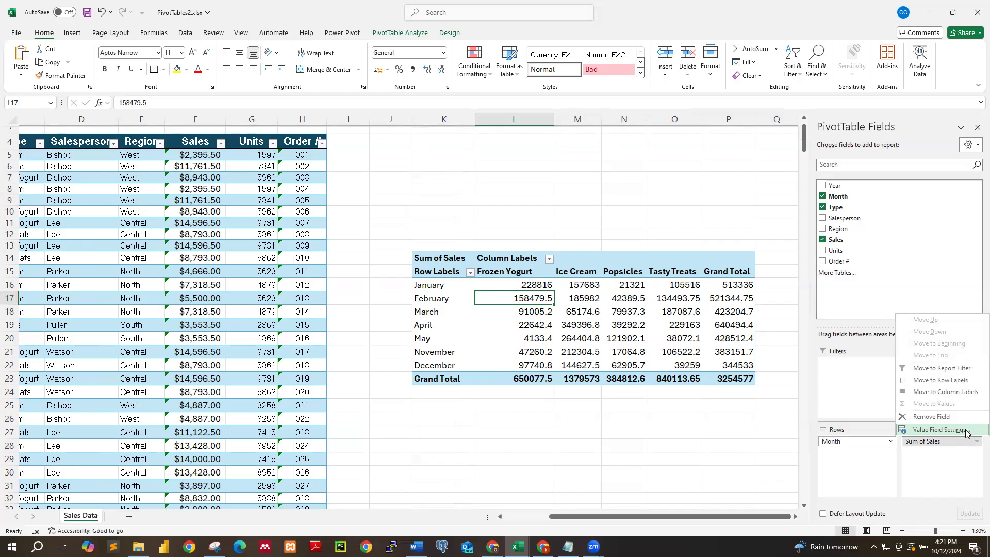
click(966, 431)
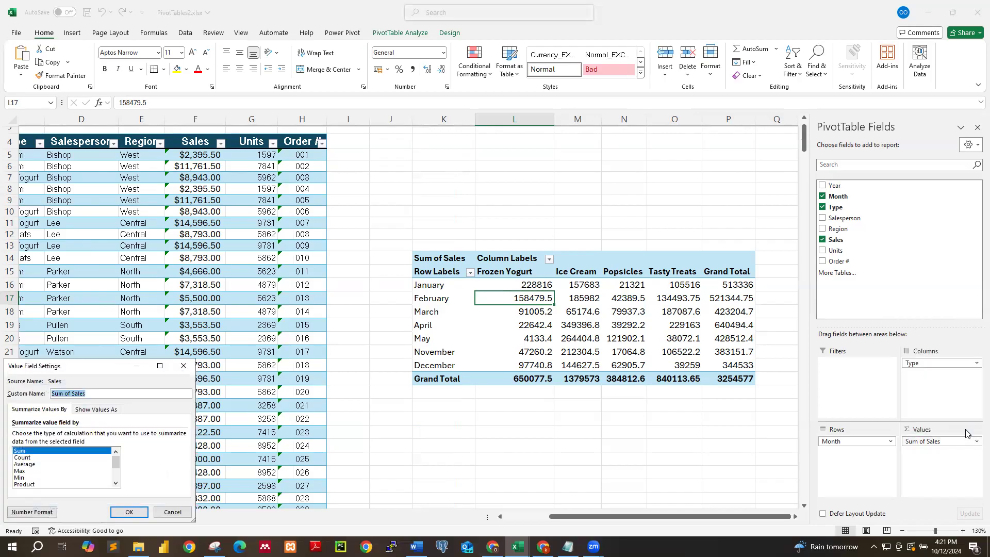
drag(85, 367, 469, 221)
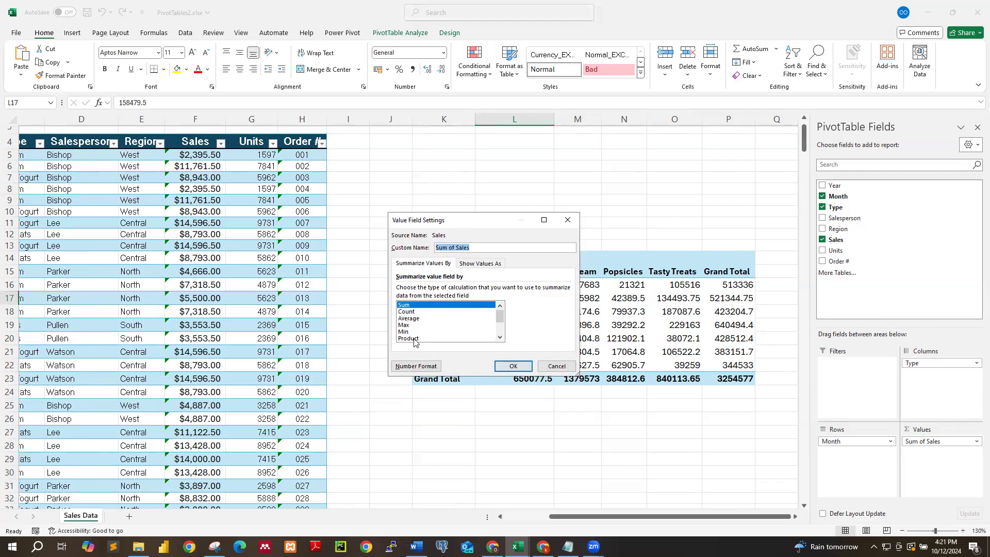
drag(499, 321, 503, 329)
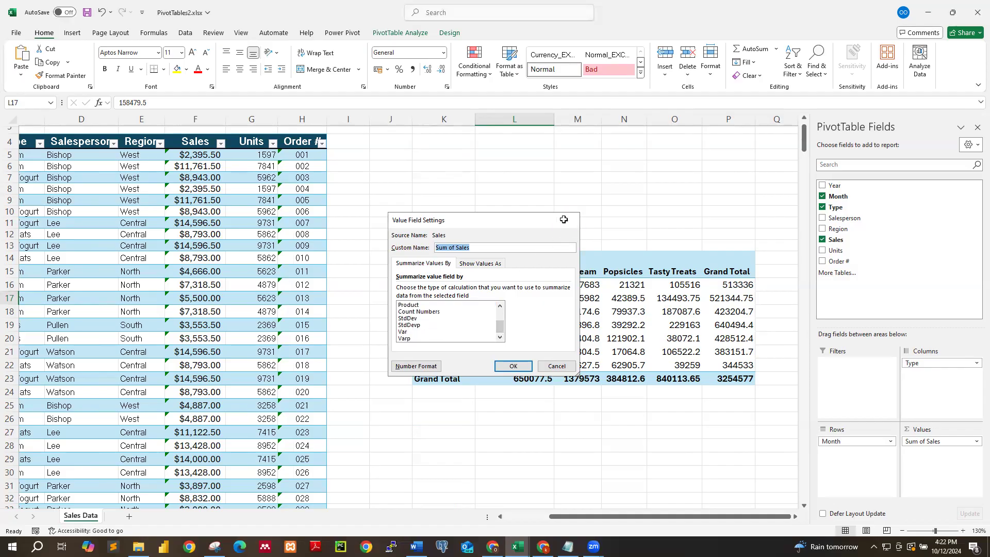
click(566, 221)
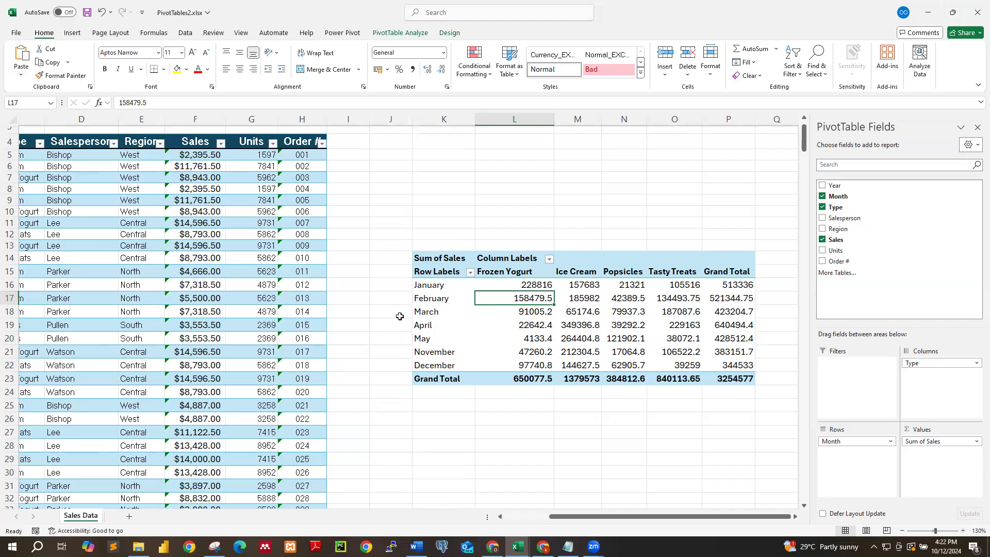
Group the January, February and March rows of the pivot table
click(427, 284)
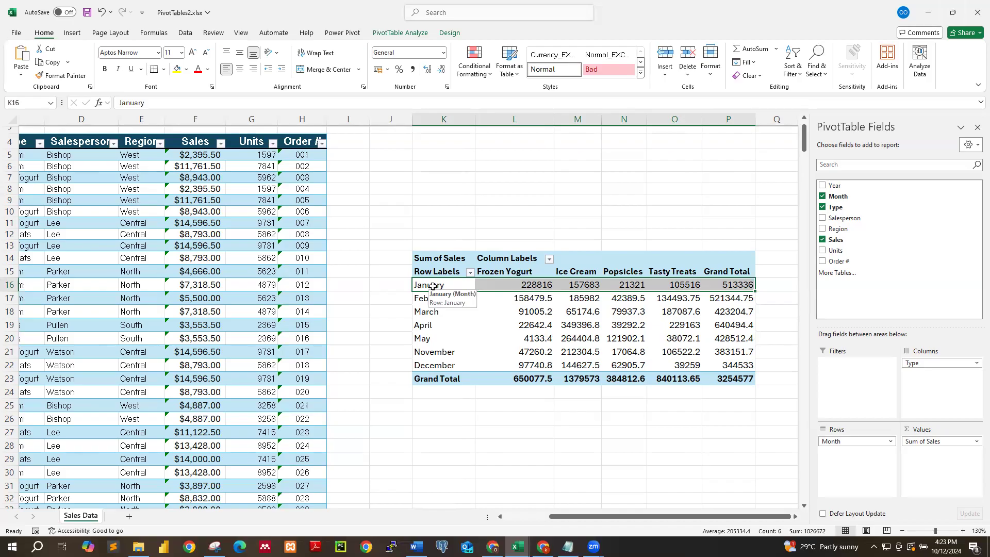
click(514, 311)
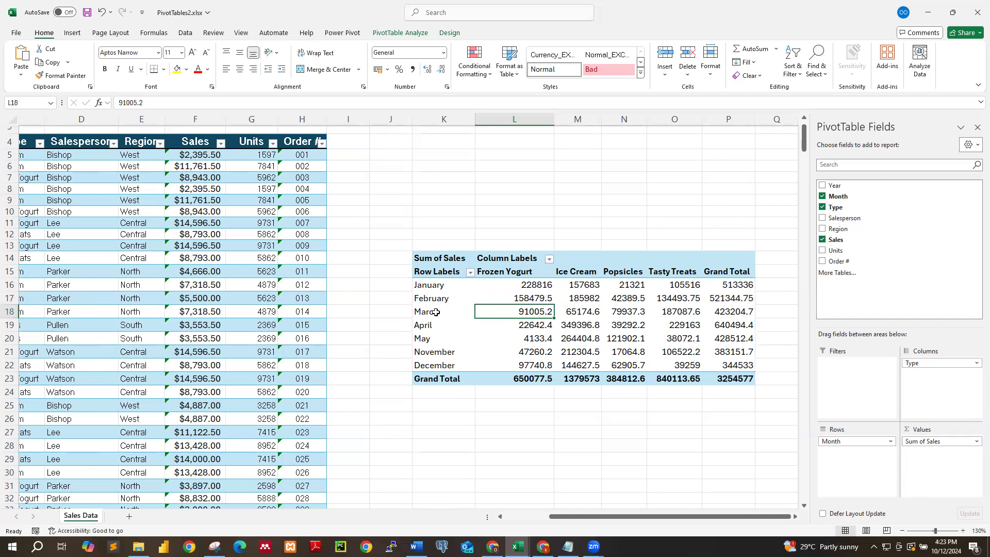
click(424, 286)
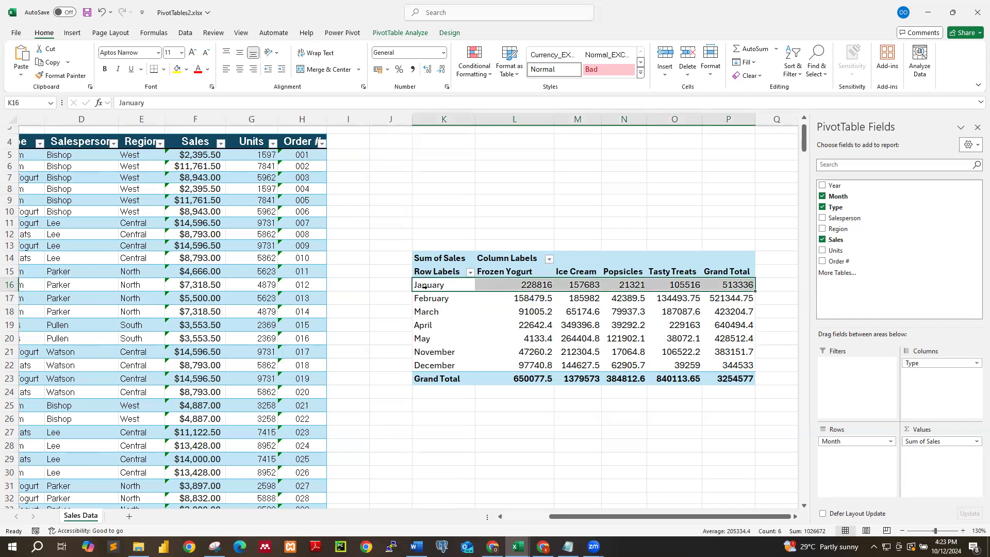
key(shift+Down)
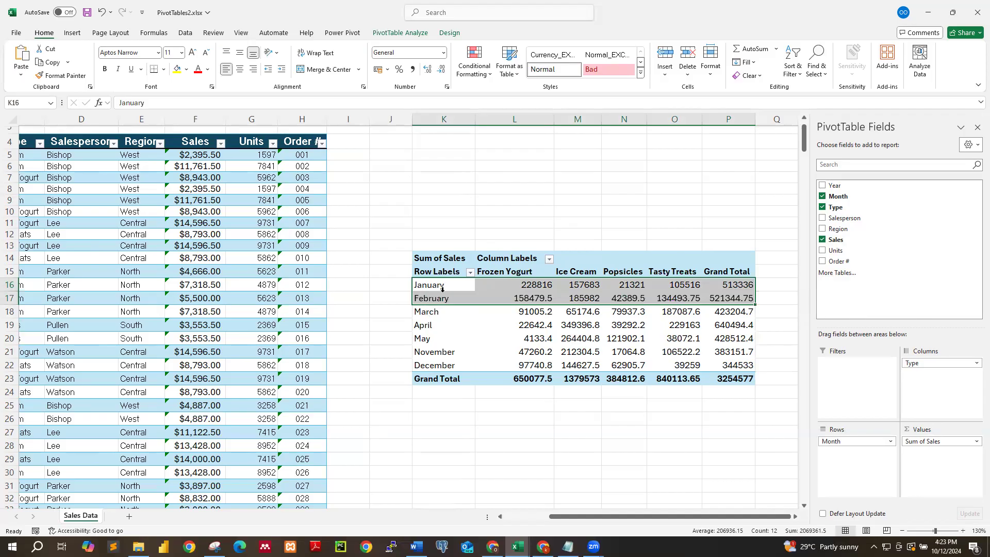
drag(442, 287, 725, 313)
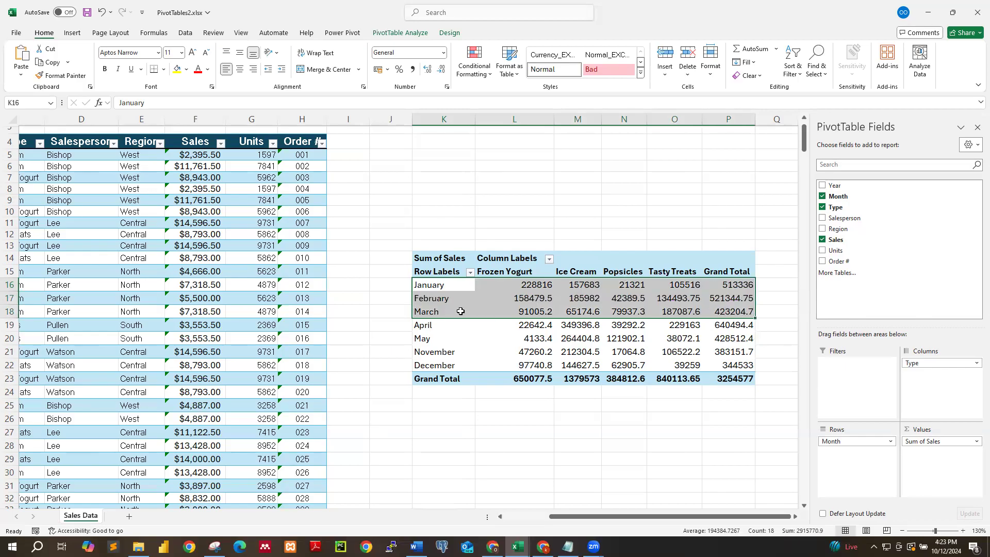
click(401, 33)
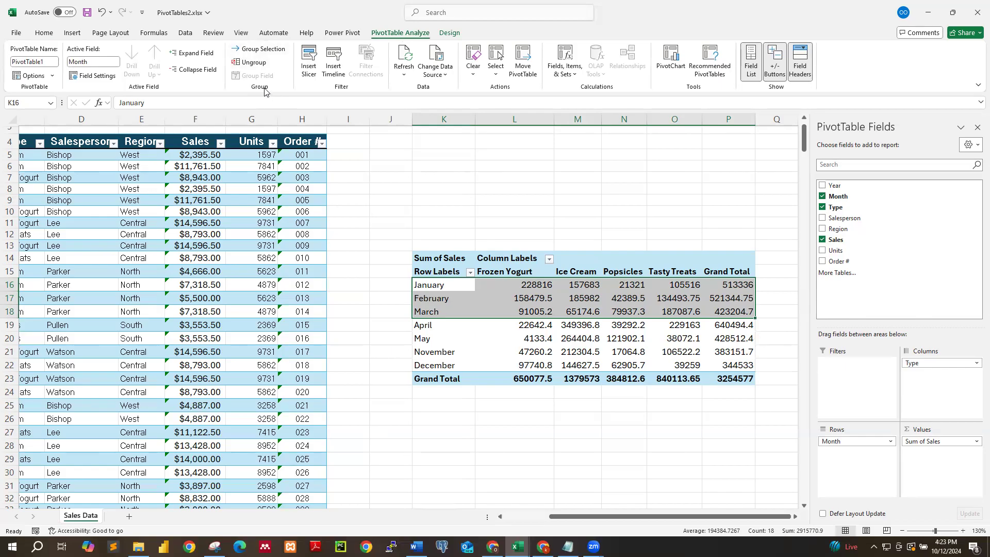
click(264, 51)
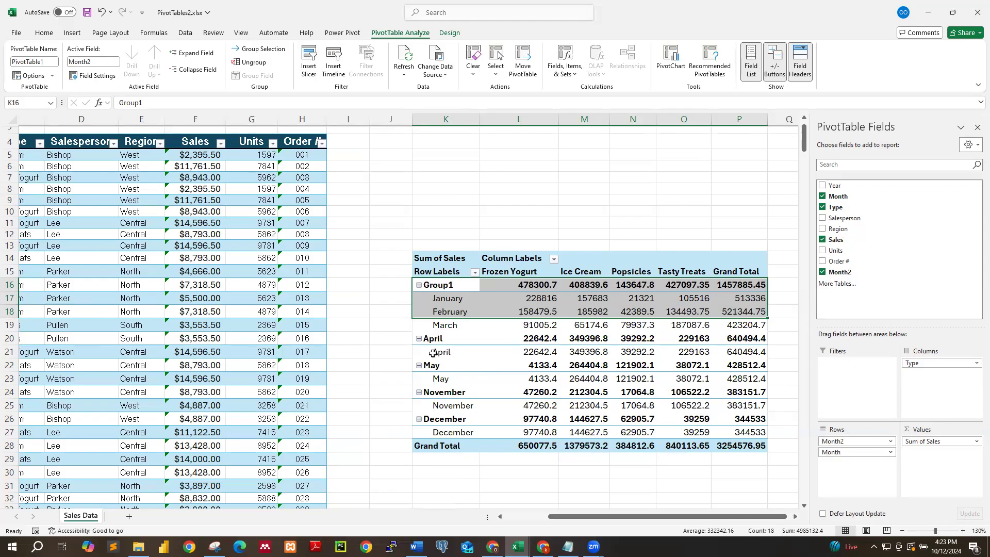
Group the April and May rows of the pivot table
click(426, 338)
click(432, 335)
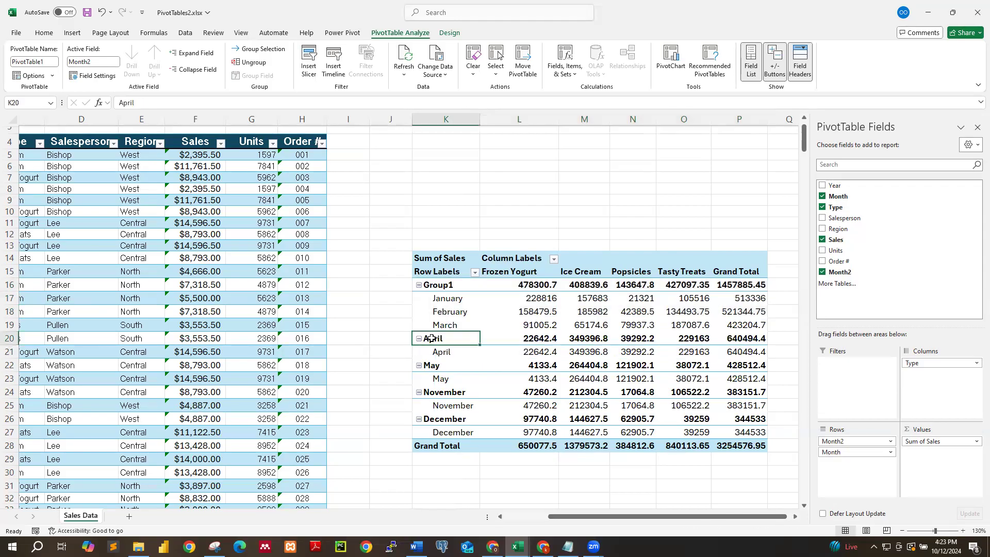
drag(542, 340, 759, 378)
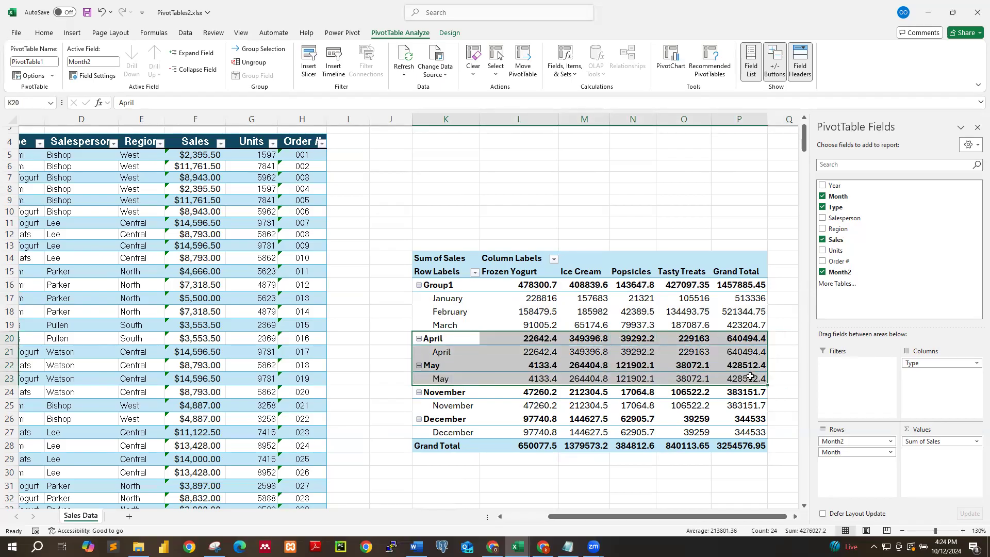
click(264, 50)
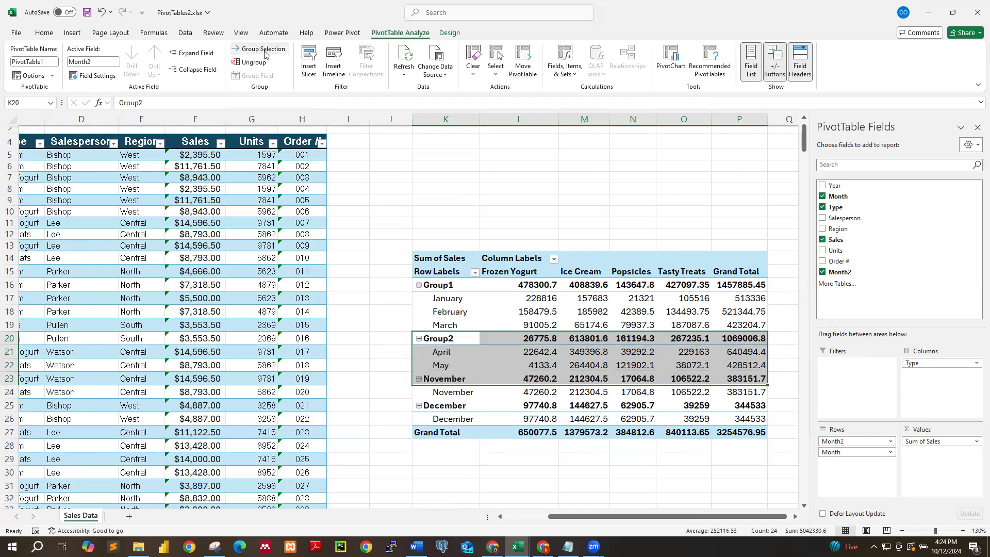
Group the November and December rows of the pivot table
click(484, 405)
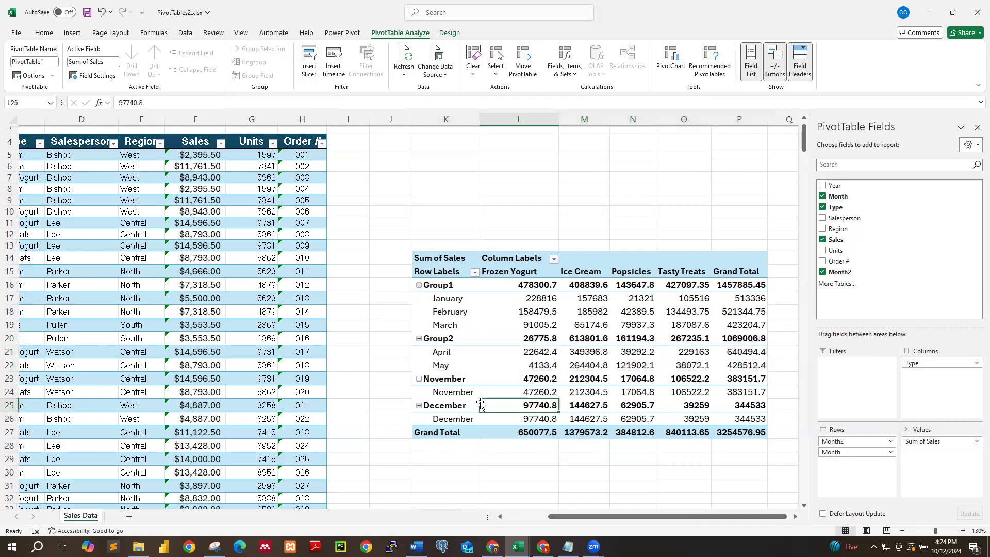
click(436, 379)
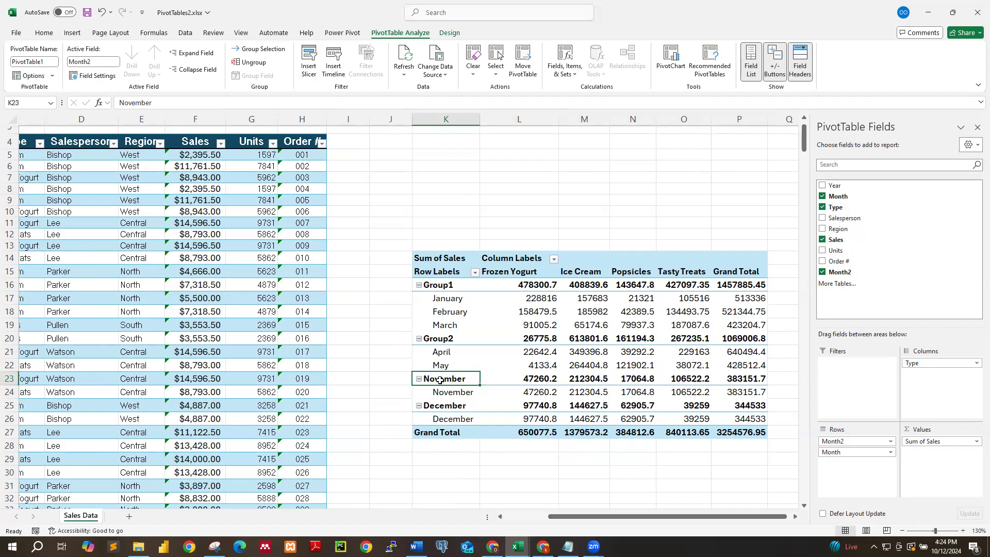
drag(466, 378, 744, 416)
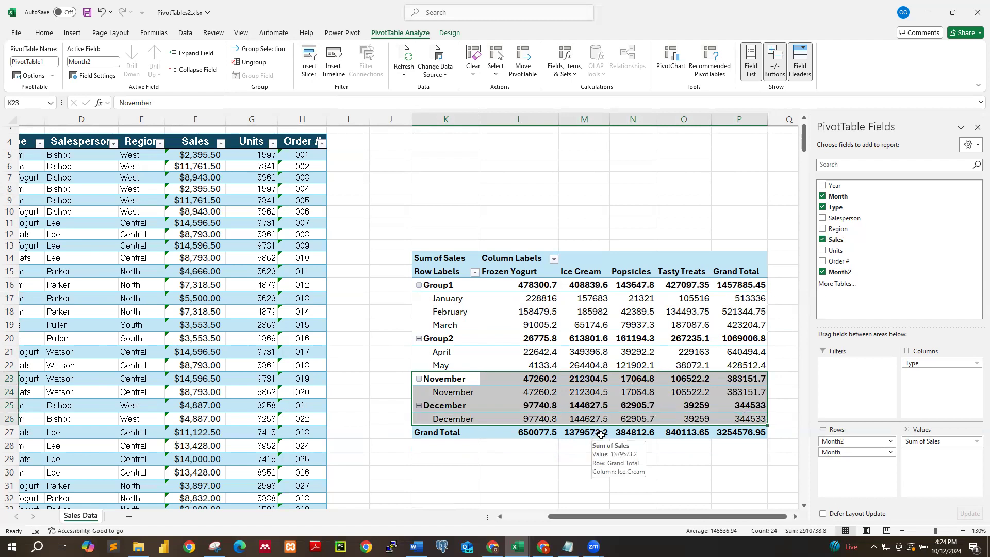
click(264, 49)
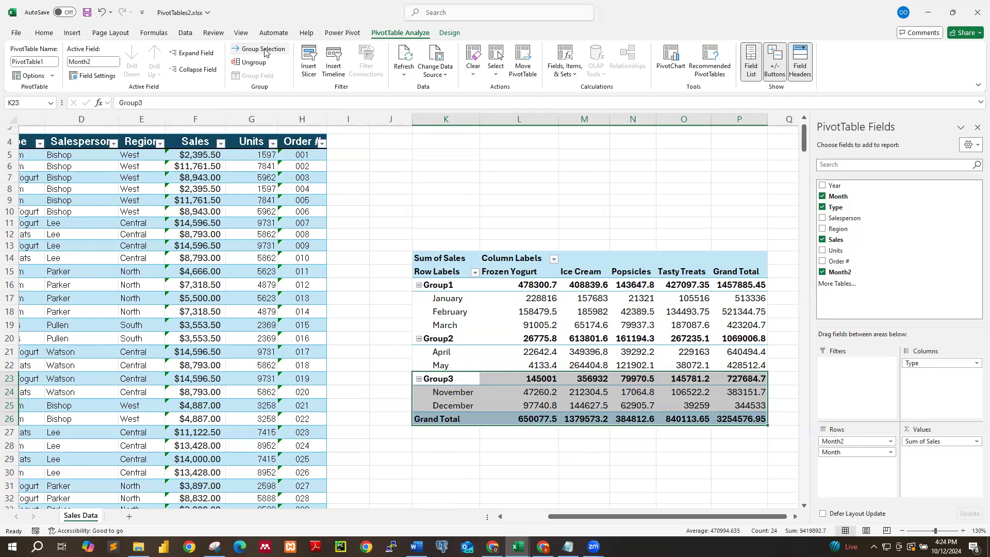
Rename the pivot table group holding January, February and March as "1 Qtr"
click(455, 285)
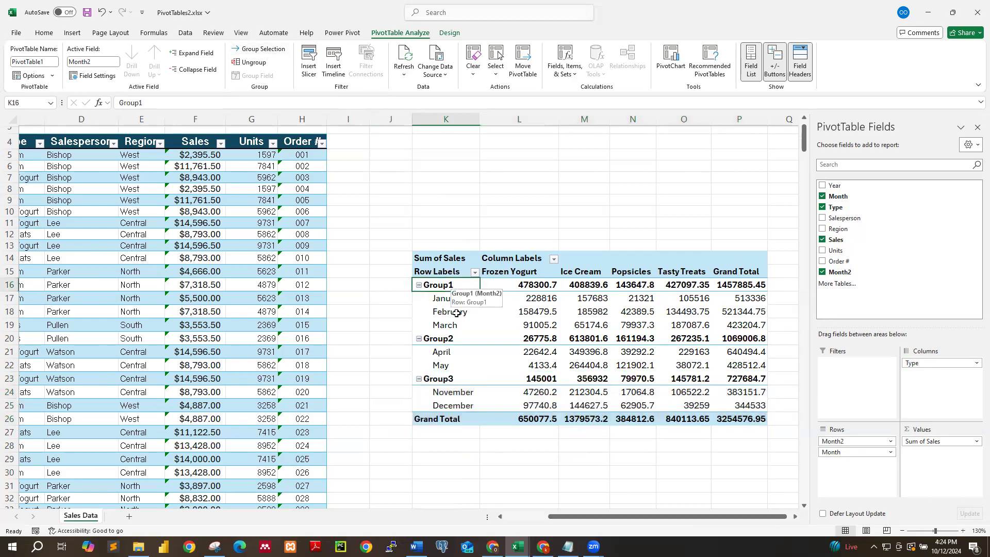
click(176, 103)
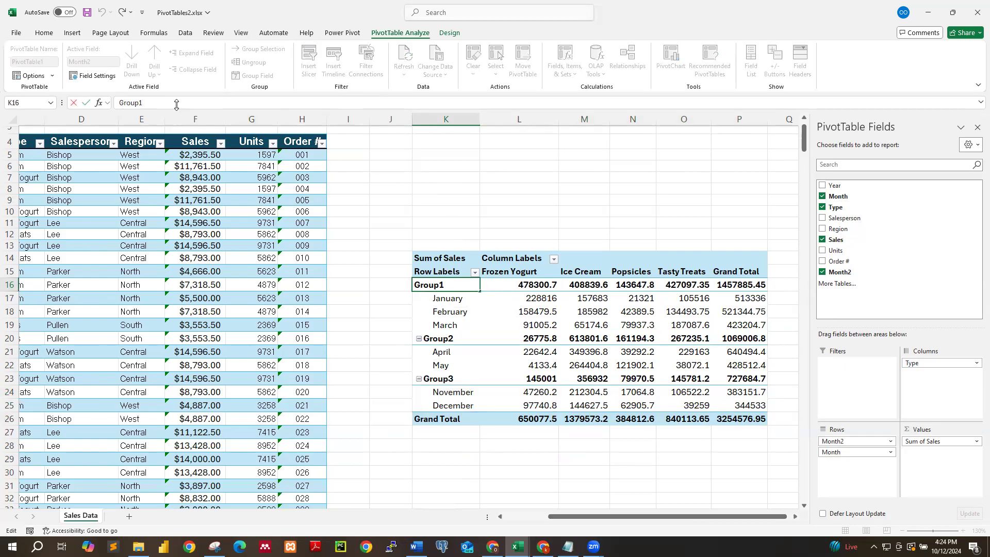
key(BackSpace)
key(BackSpace)
key(BackSpace)
key(BackSpace)
key(BackSpace)
key(BackSpace)
text(1 qTR)
key(BackSpace)
text(Q)
key(Return)
Rename the pivot table group holding April and May as "2 Qtr"
click(453, 341)
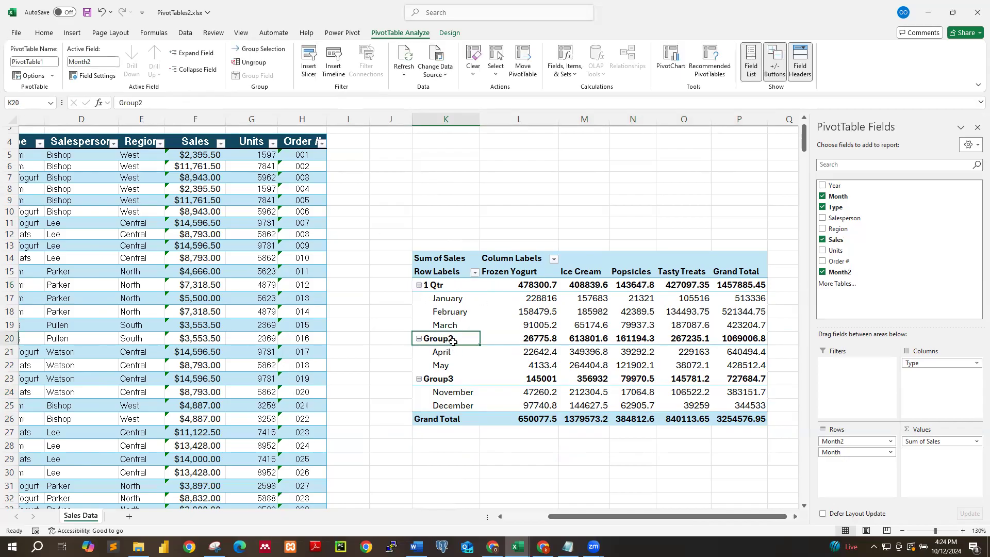
click(165, 104)
key(BackSpace)
key(BackSpace)
key(BackSpace)
key(BackSpace)
key(BackSpace)
key(BackSpace)
text(2)
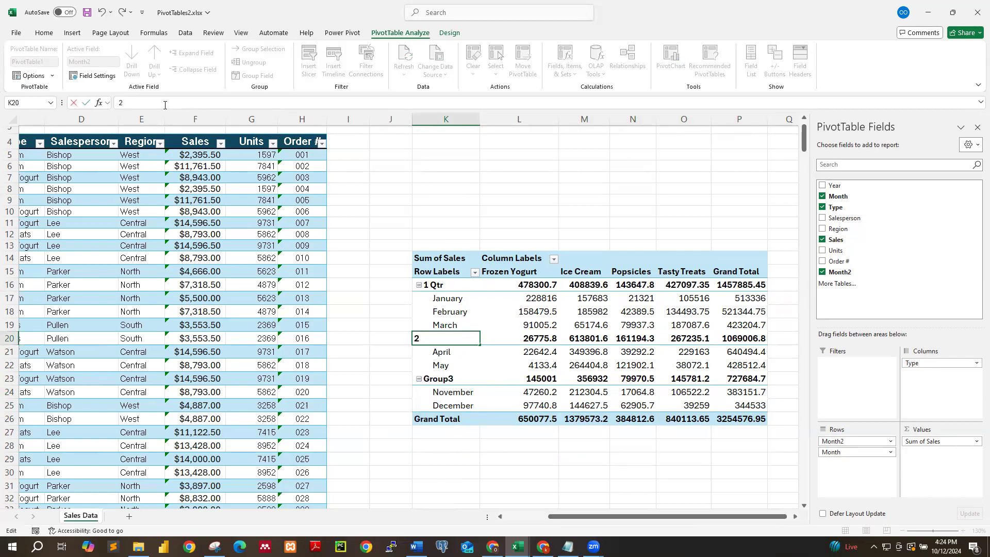
text( Qtr)
Rename the pivot table group holding November and December as "4th Qtr"
click(456, 383)
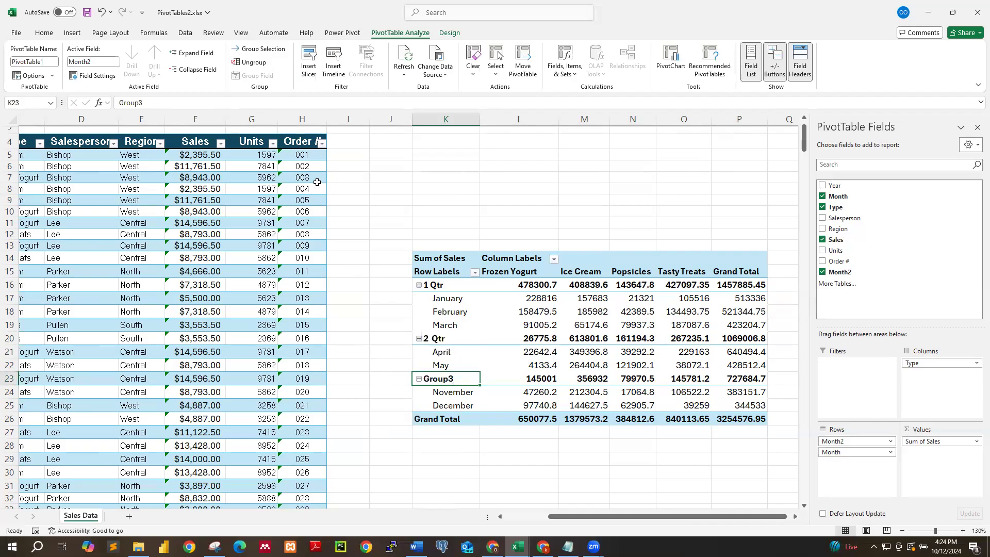
click(156, 102)
key(BackSpace)
key(BackSpace)
key(BackSpace)
key(BackSpace)
key(BackSpace)
key(BackSpace)
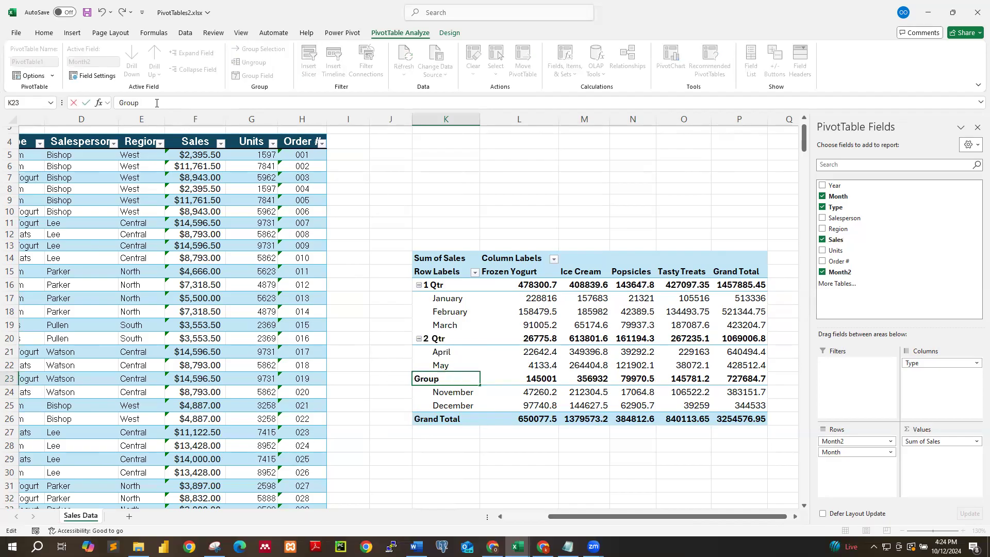
text(4th Qtr)
Add the ordinal endings to the first two quarter labels so they read "2nd Qtr" and "1st Qtr"
click(435, 339)
click(123, 102)
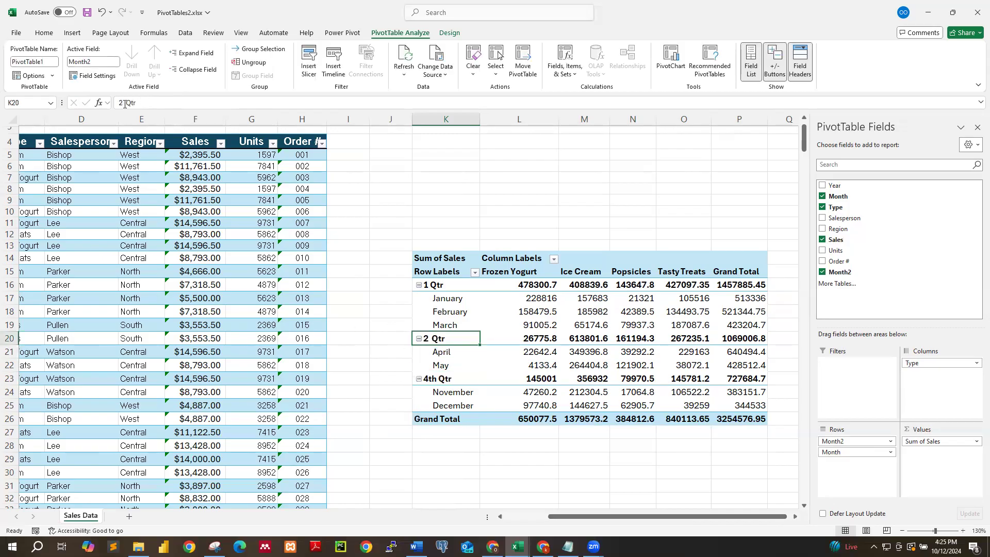
text(nd)
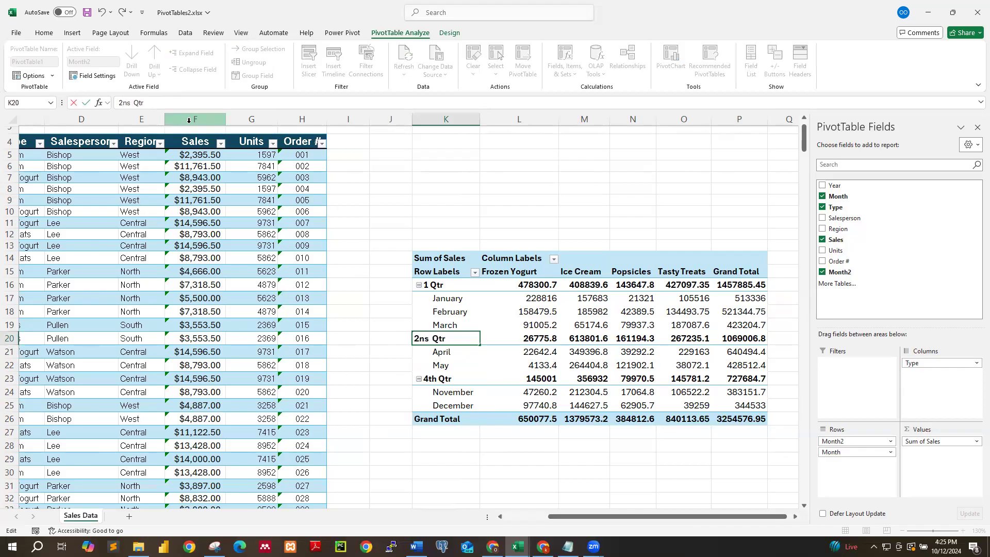
click(444, 289)
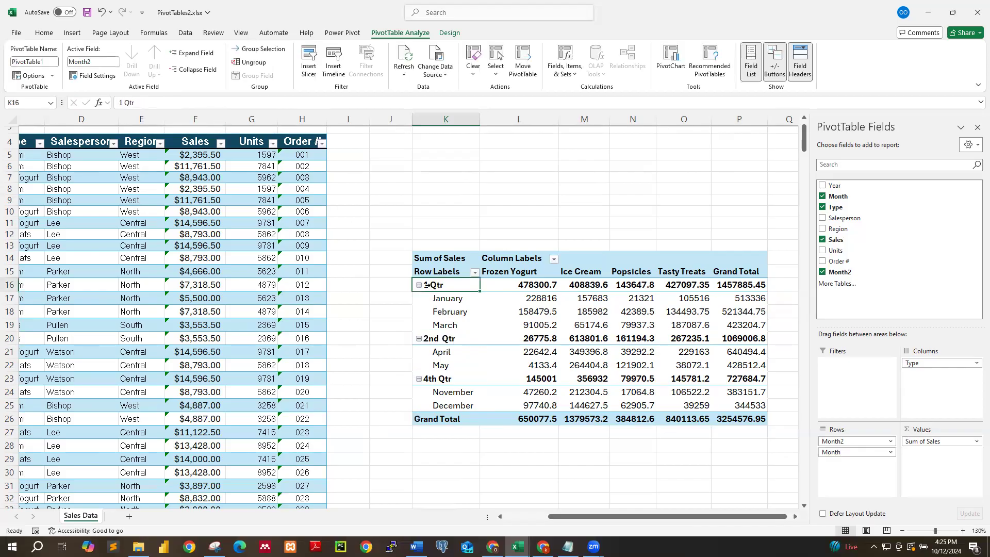
click(122, 103)
text(st)
click(467, 327)
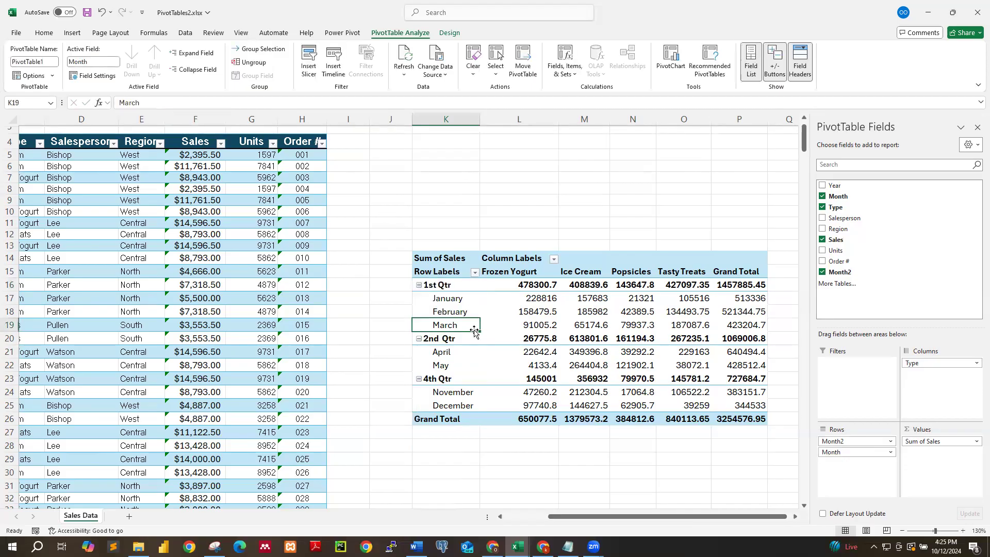
Examine the grand total of sales for each of the three quarter groups in the pivot table
click(476, 382)
click(470, 404)
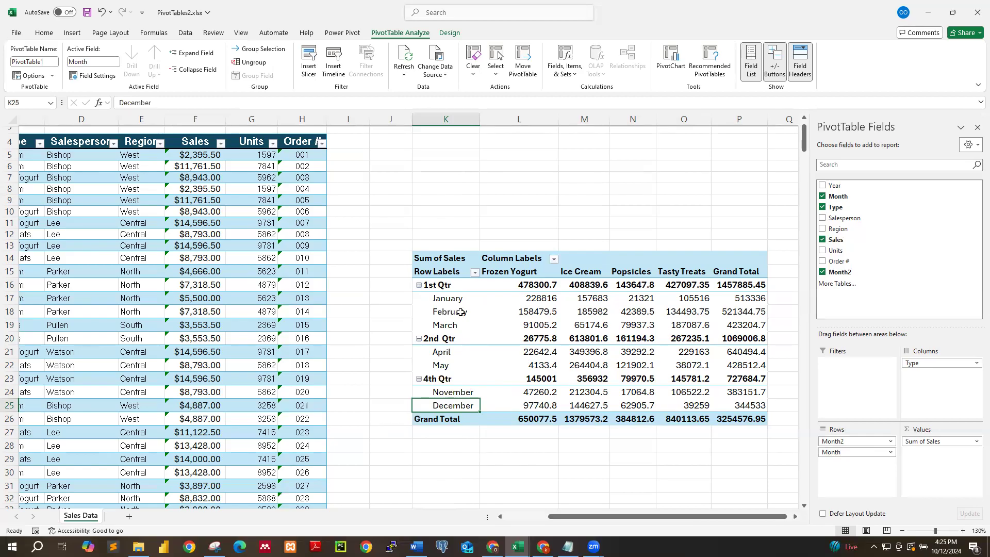
click(447, 287)
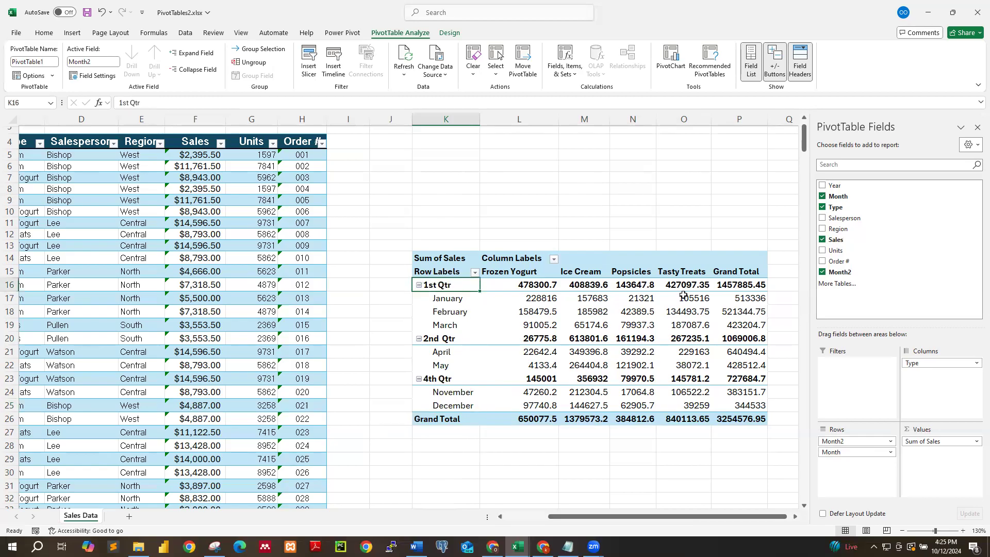
click(748, 284)
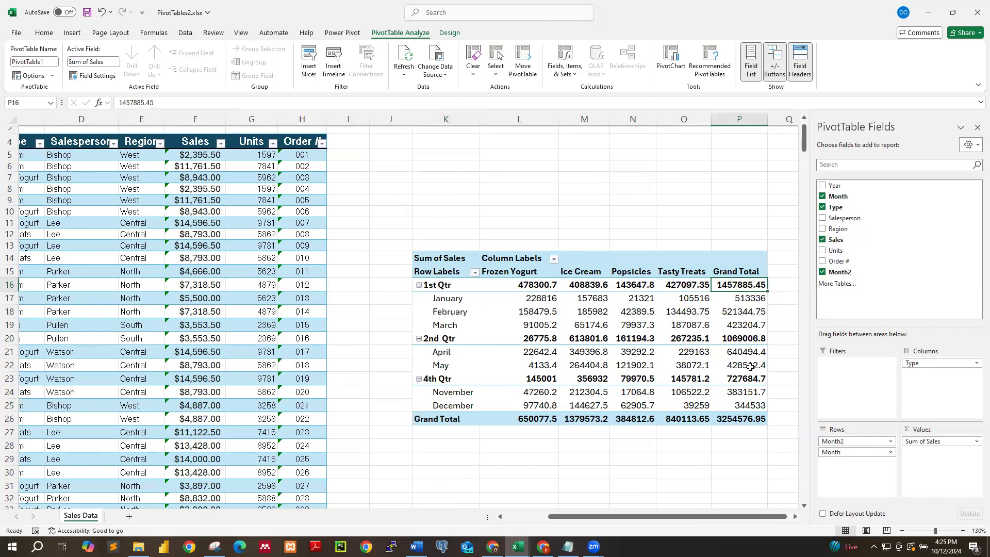
mouse_move(749, 366)
click(440, 337)
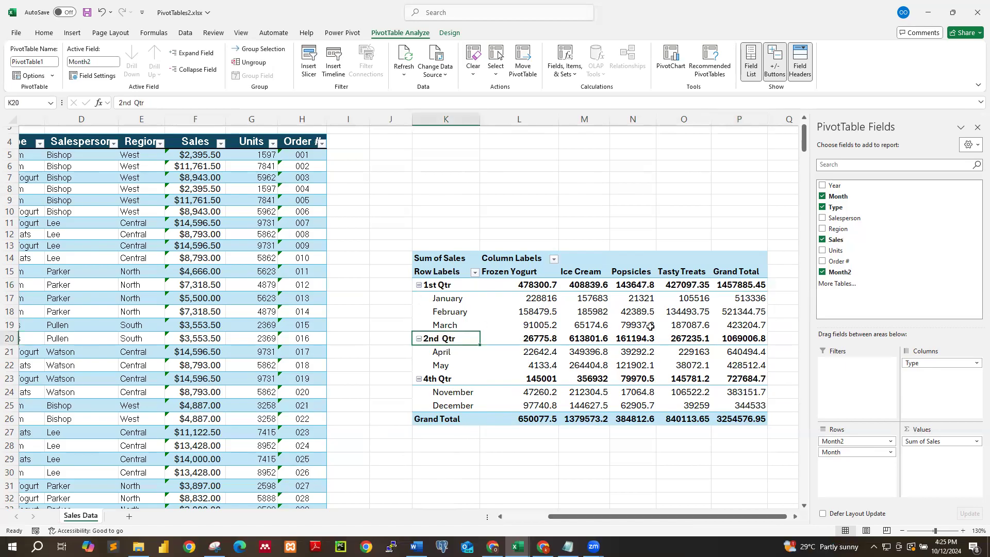
click(743, 339)
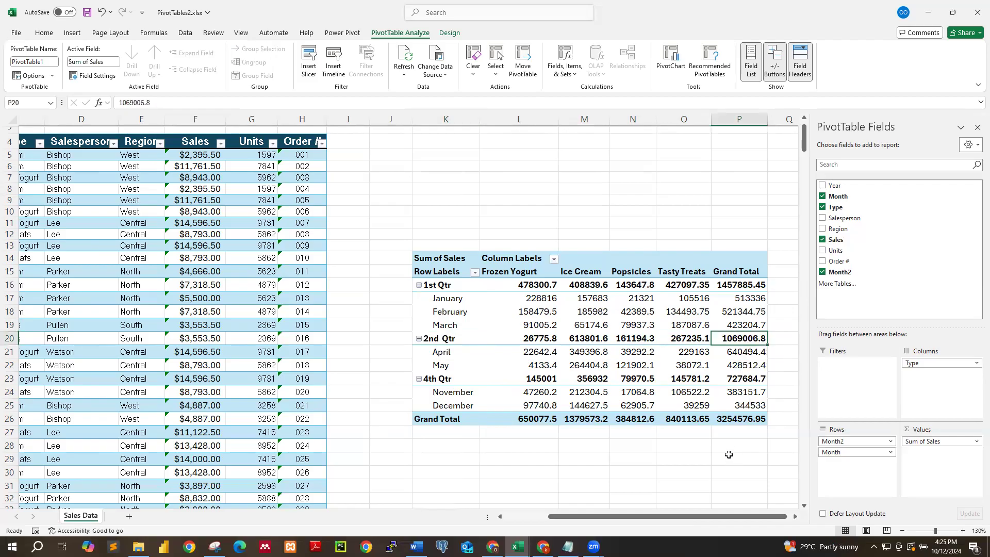
click(448, 380)
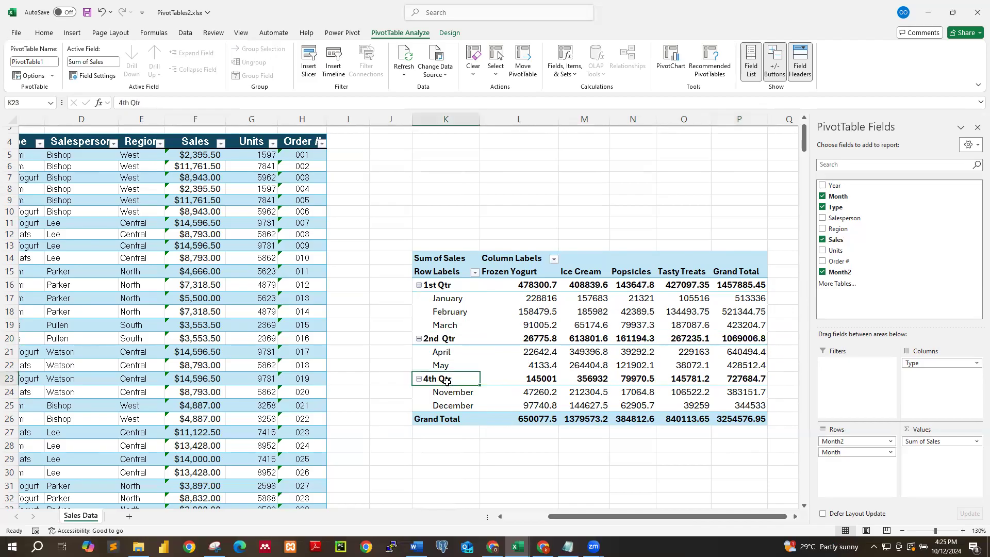
click(753, 382)
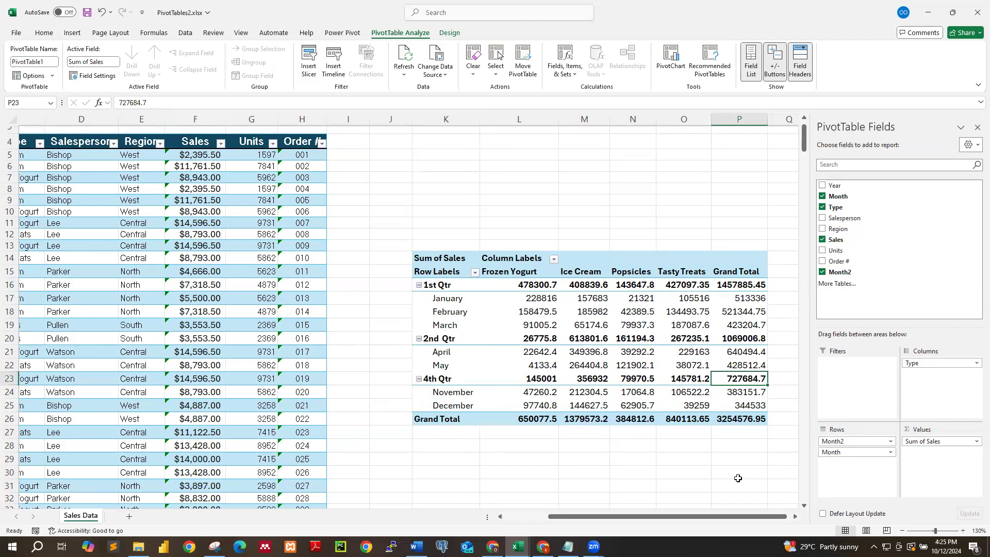
Examine the 4th Qtr sales of each product type and the pivot table's Grand Total row
mouse_move(531, 401)
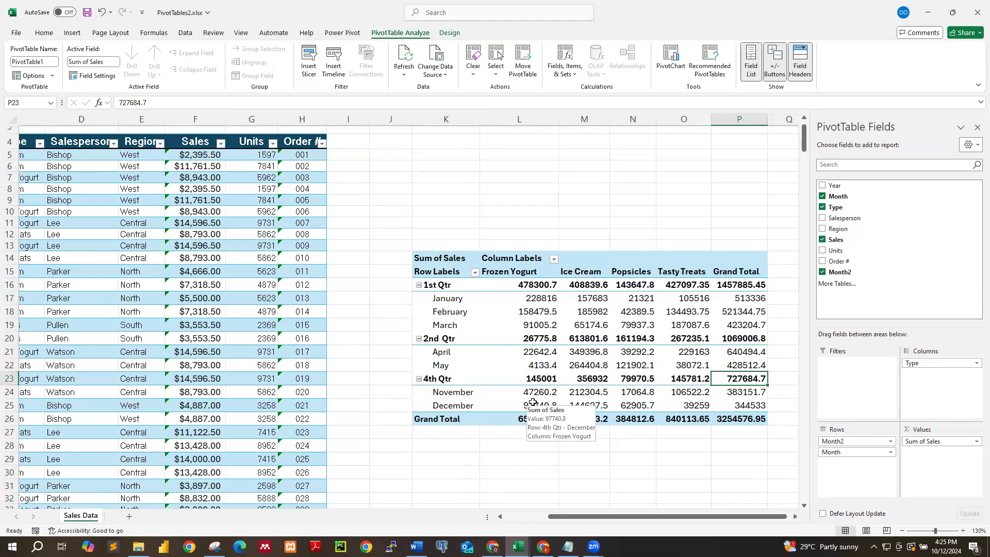
click(531, 272)
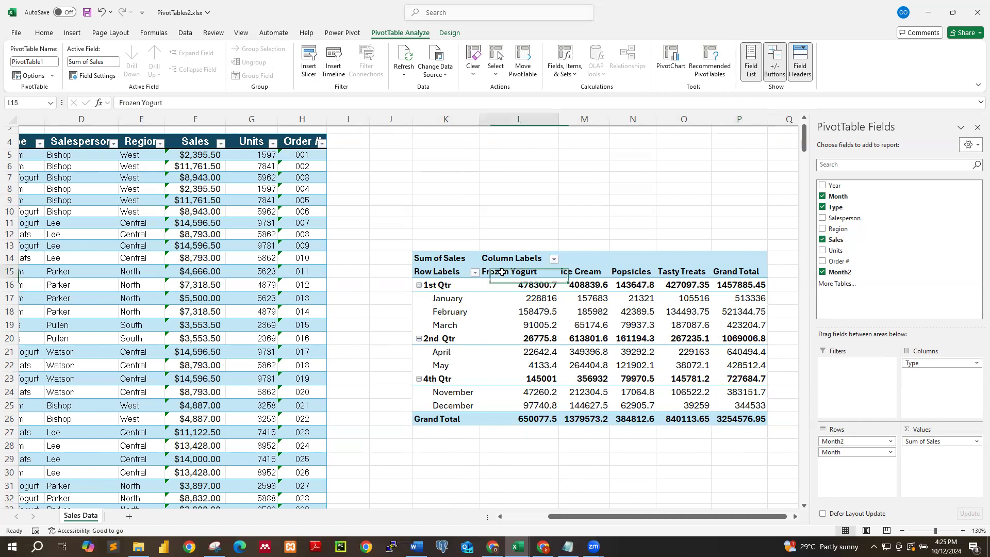
mouse_move(544, 404)
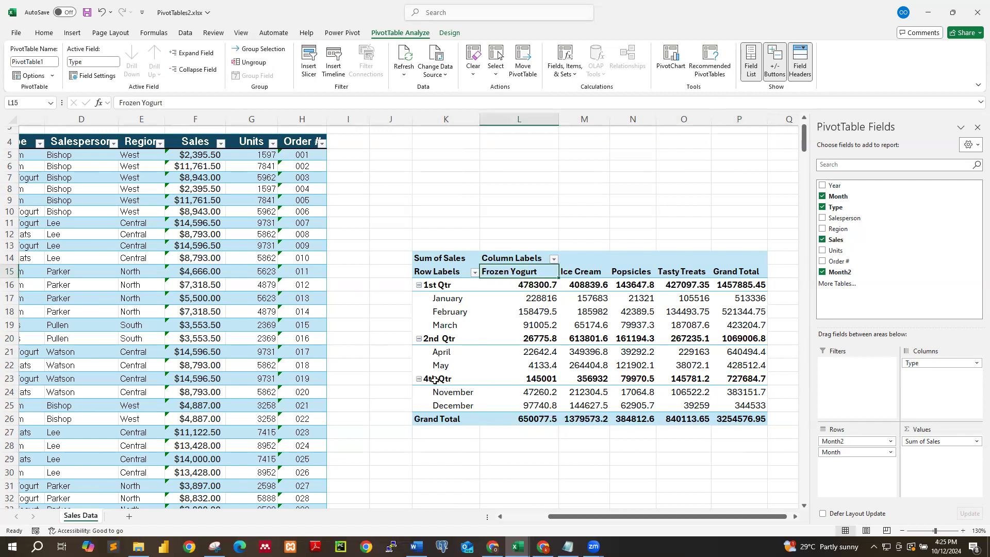
click(539, 378)
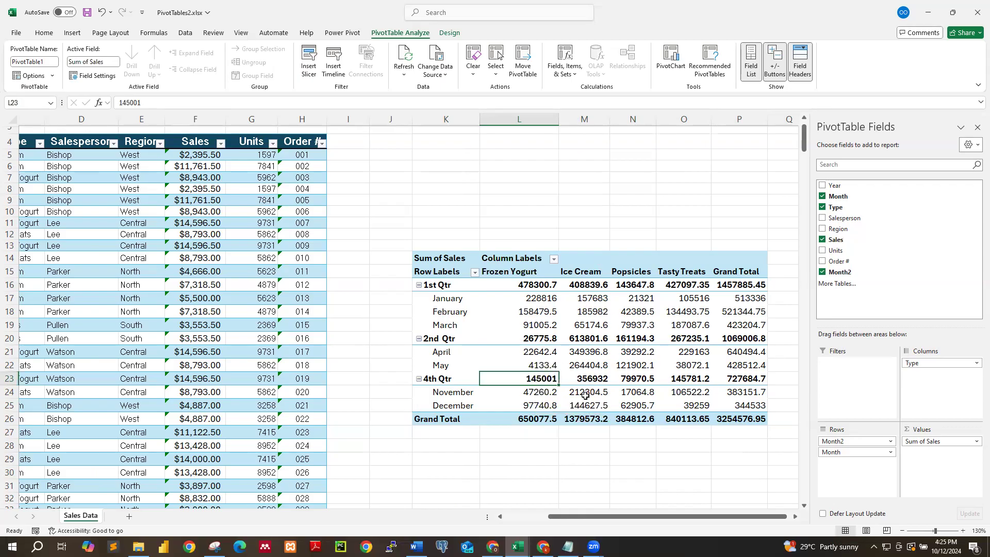
click(594, 380)
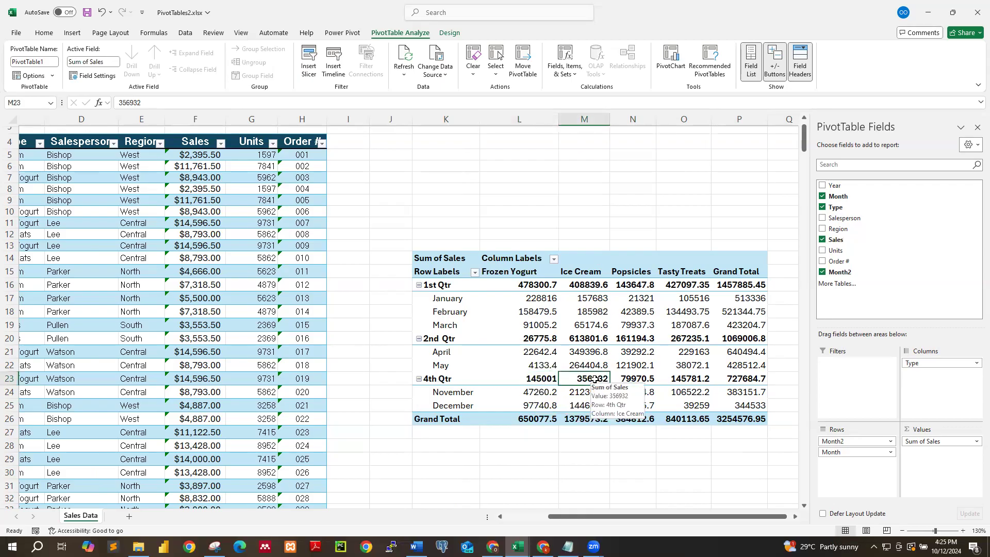
click(644, 378)
click(698, 379)
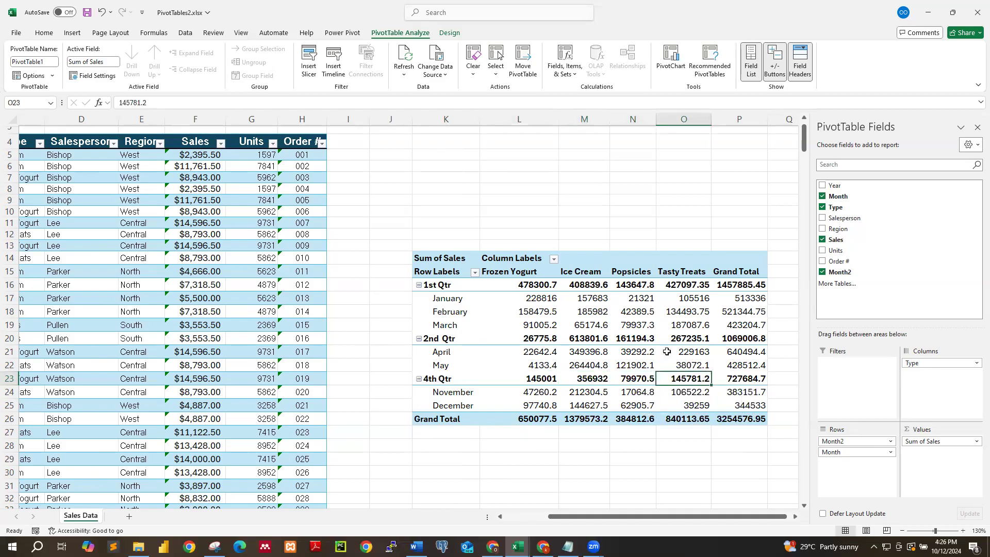
click(537, 420)
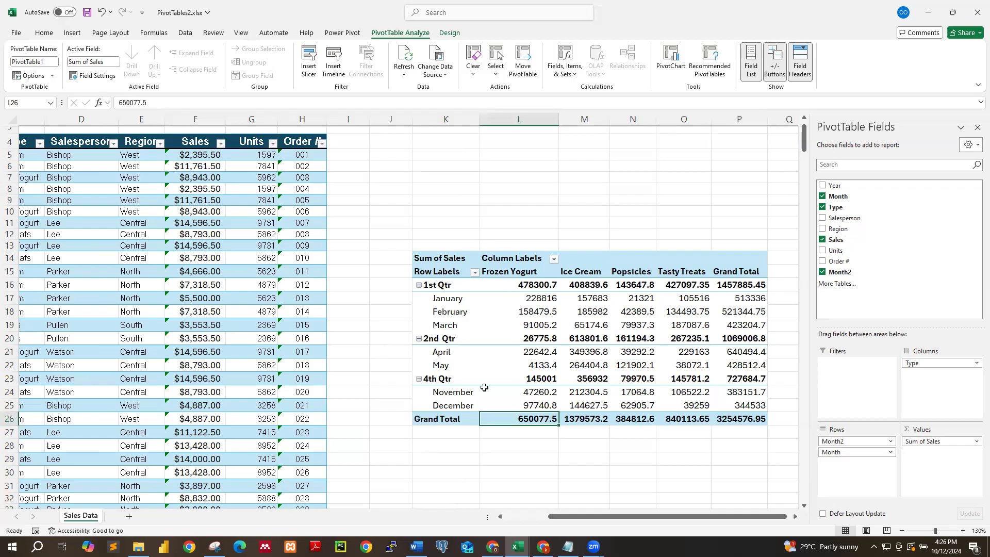
click(741, 419)
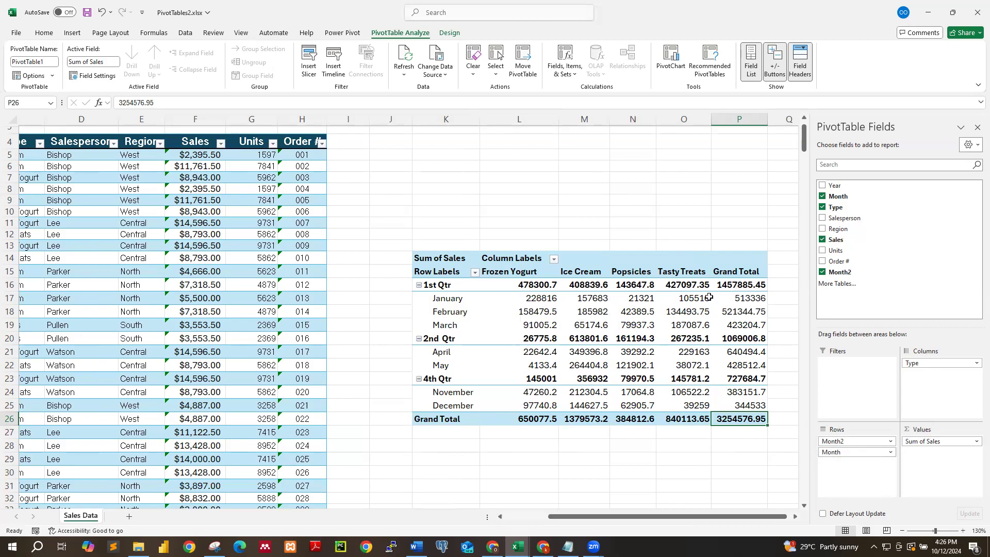
mouse_move(753, 421)
Set the custom name of the Month2 row field to "Qtr"
drag(841, 457, 843, 442)
click(842, 441)
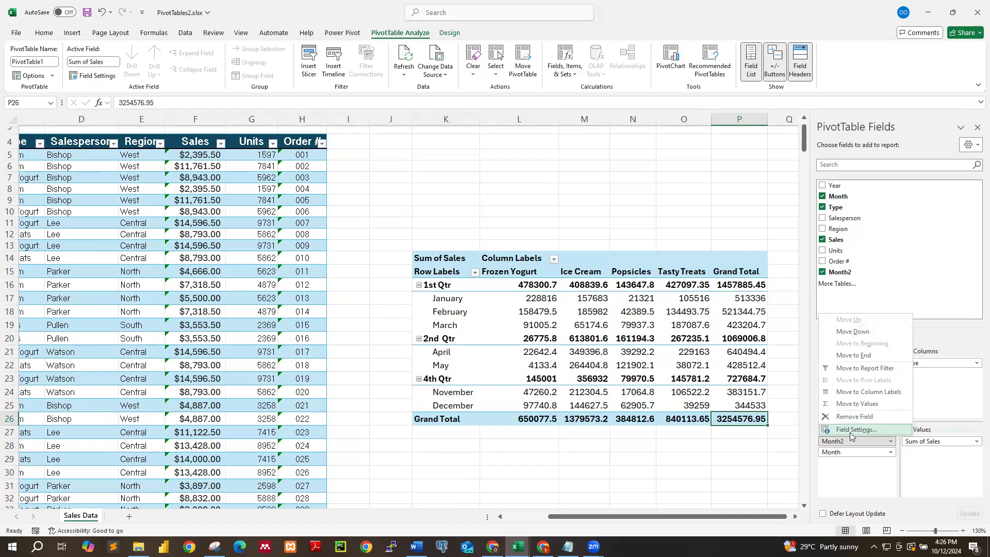
click(849, 431)
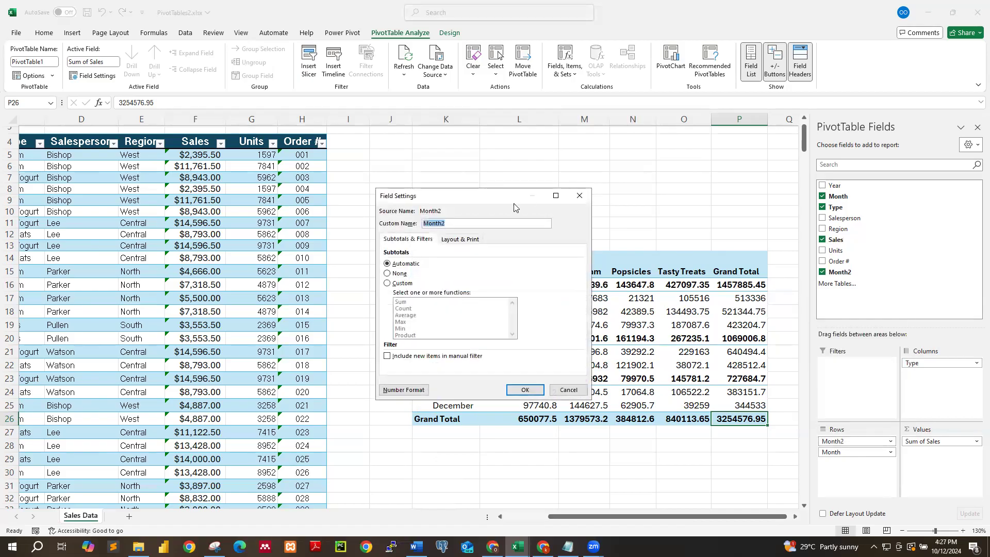
click(449, 222)
key(BackSpace)
key(BackSpace)
key(BackSpace)
key(BackSpace)
key(BackSpace)
key(BackSpace)
click(524, 389)
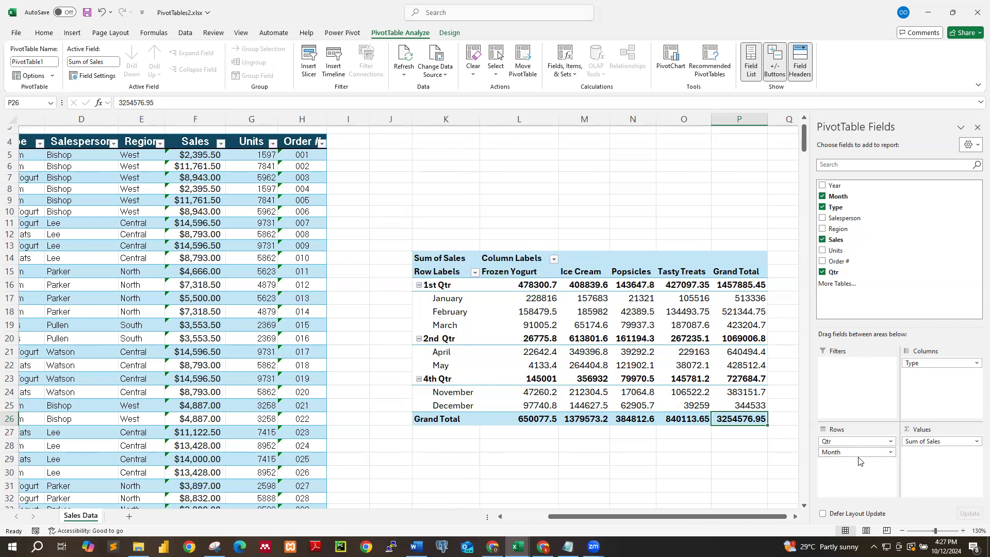
Merge and center cells L10:N10 above the pivot table and enter the title "Groupings"
click(547, 210)
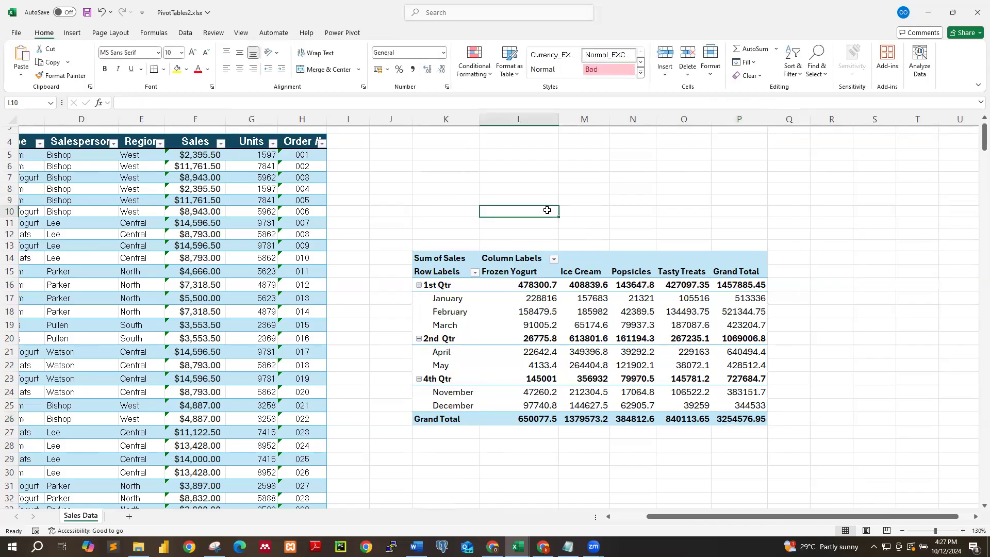
drag(547, 210, 631, 216)
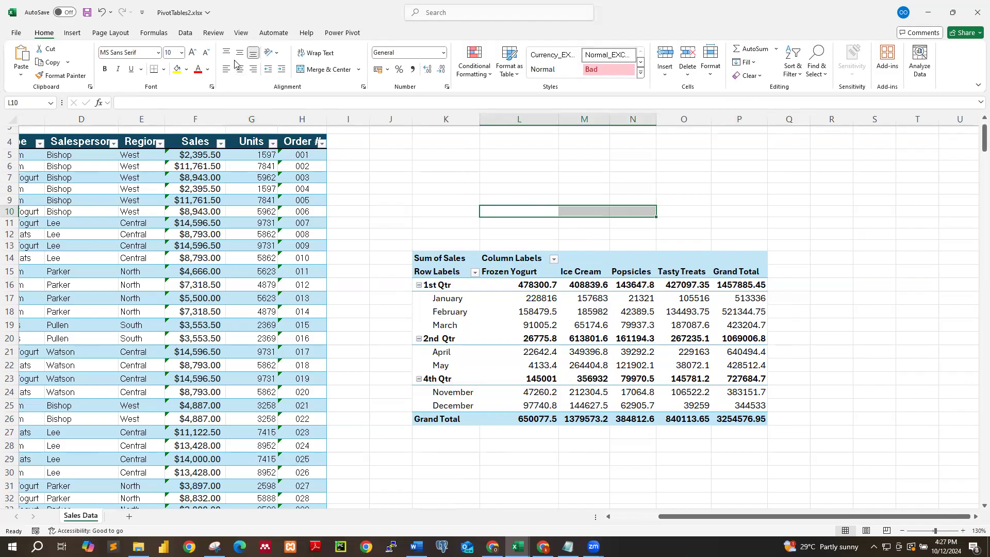
click(321, 70)
double_click(554, 212)
text(Groupings)
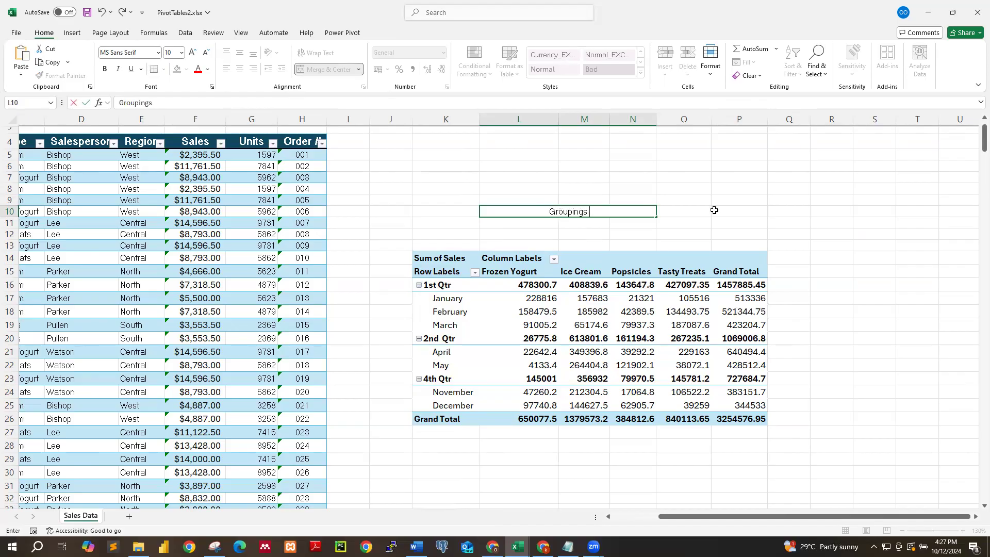
key(Return)
Format the "Groupings" title as bold with font size 16
click(552, 212)
click(105, 69)
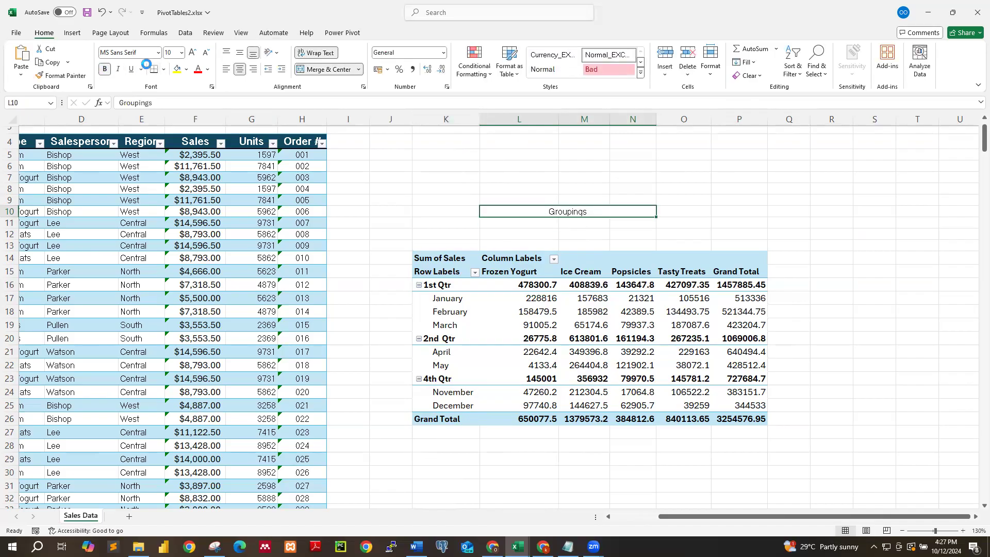
click(182, 53)
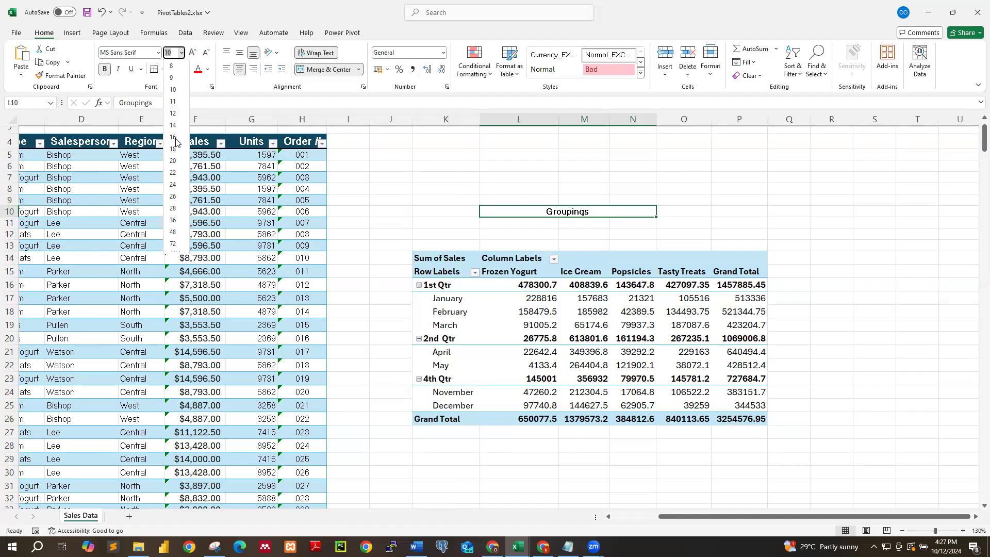
click(175, 138)
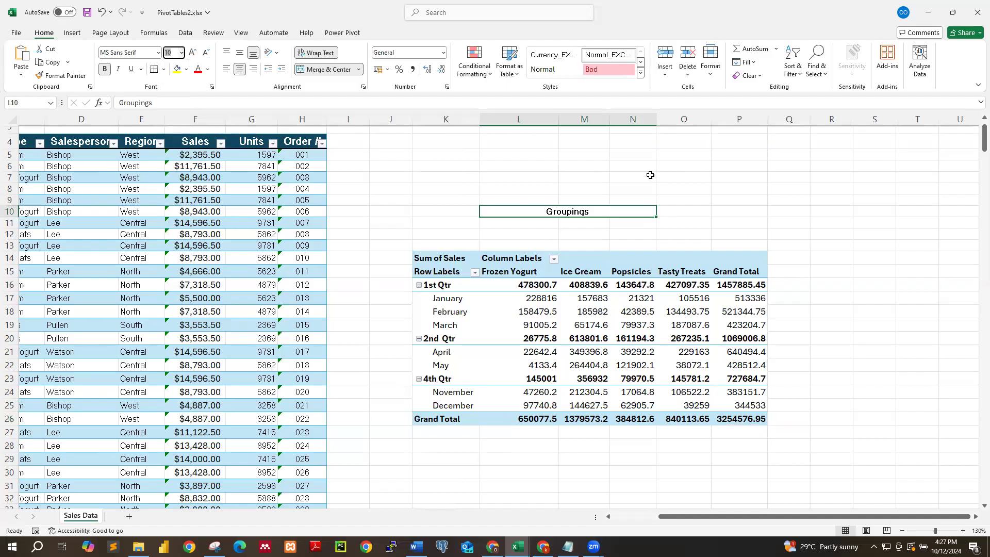
click(712, 209)
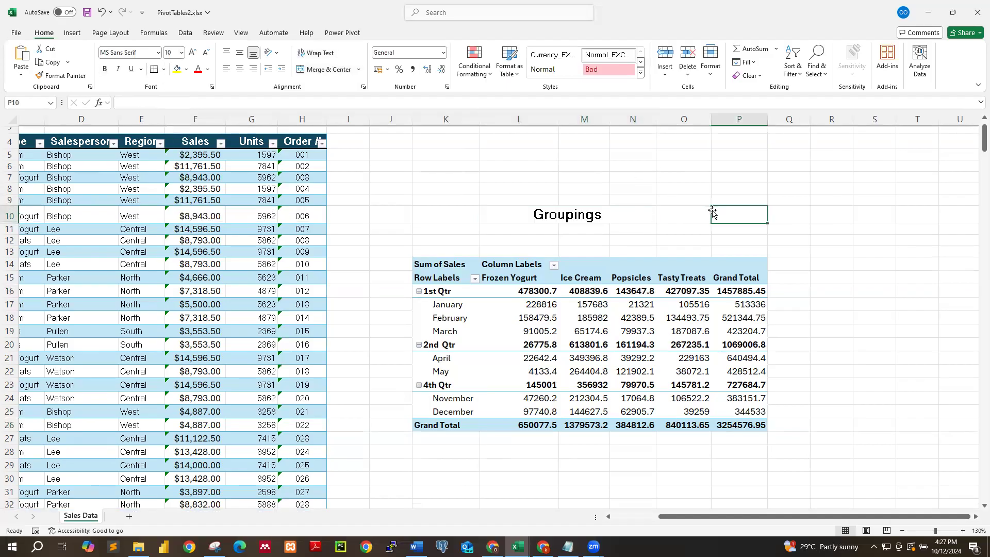
click(644, 318)
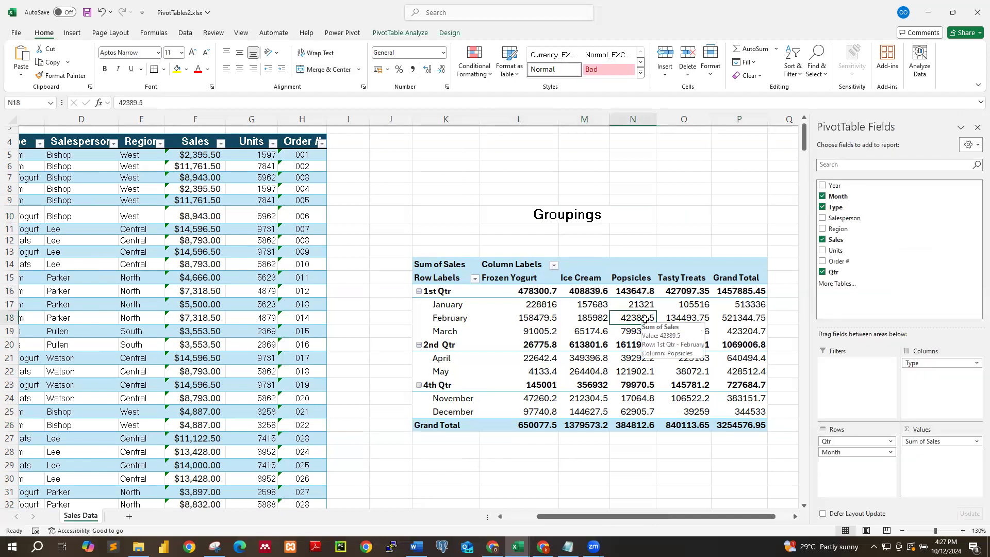